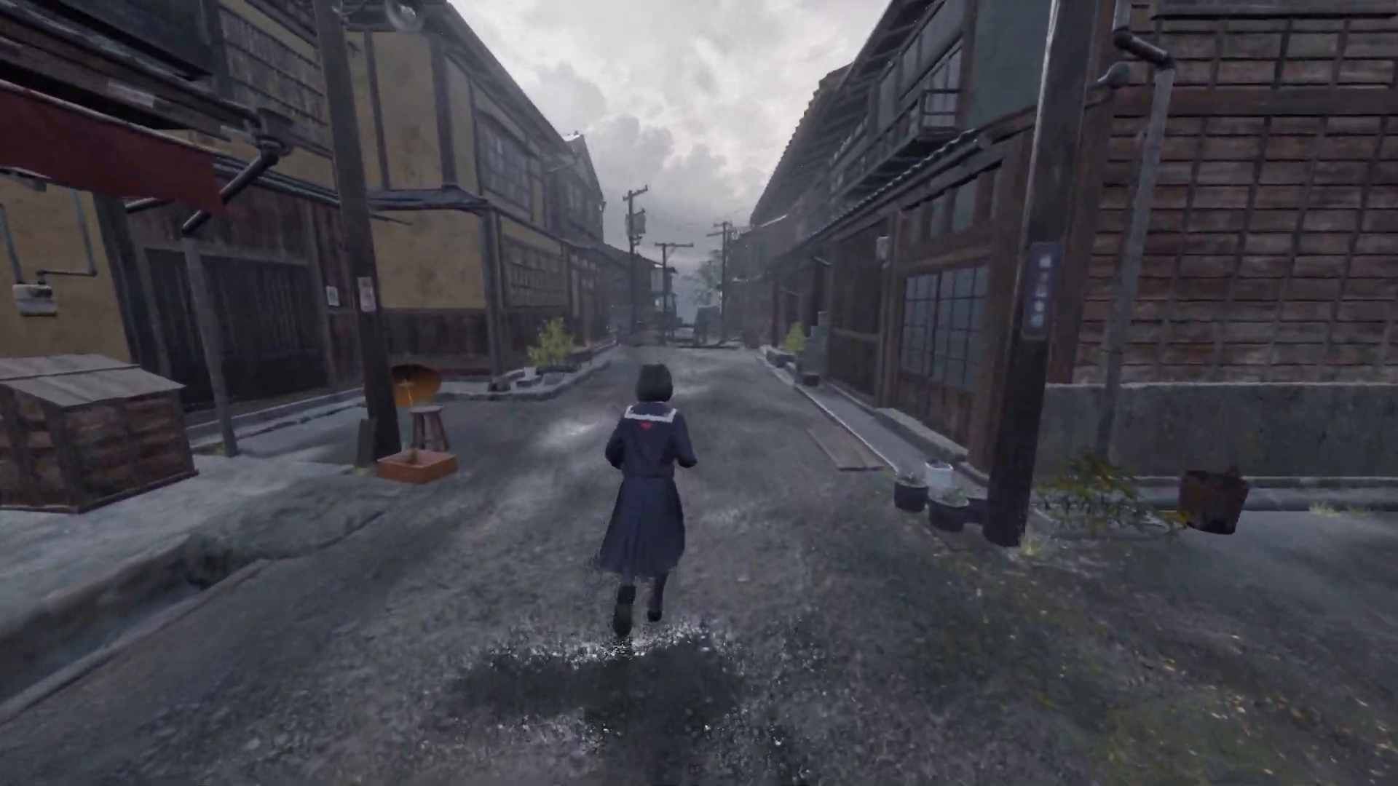
{"action": "key", "text": "w"}
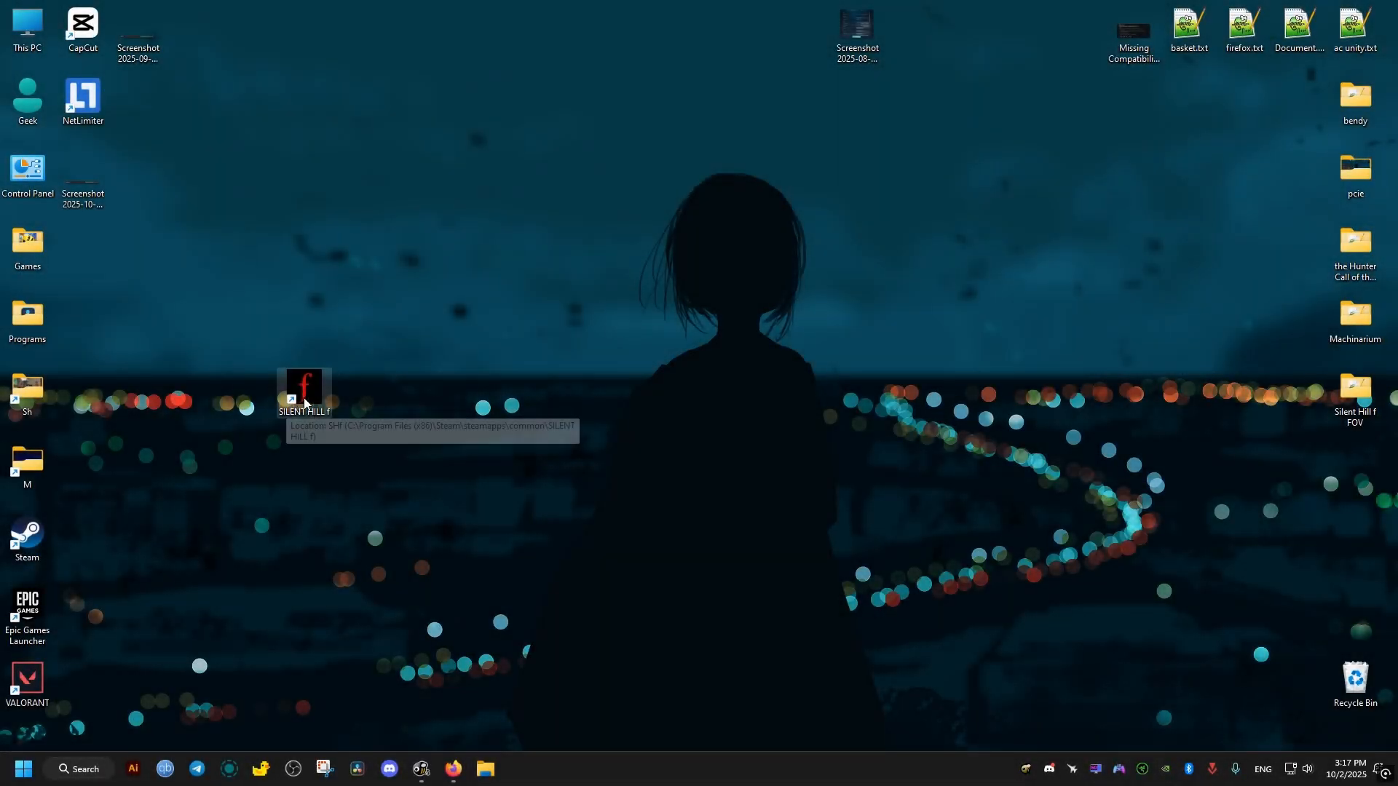
- Walk the character forward briefly, then bring the Firefox window with reshade.me to the front
{"action": "left_click_drag", "start_coordinate": [311, 399], "coordinate": [352, 316]}
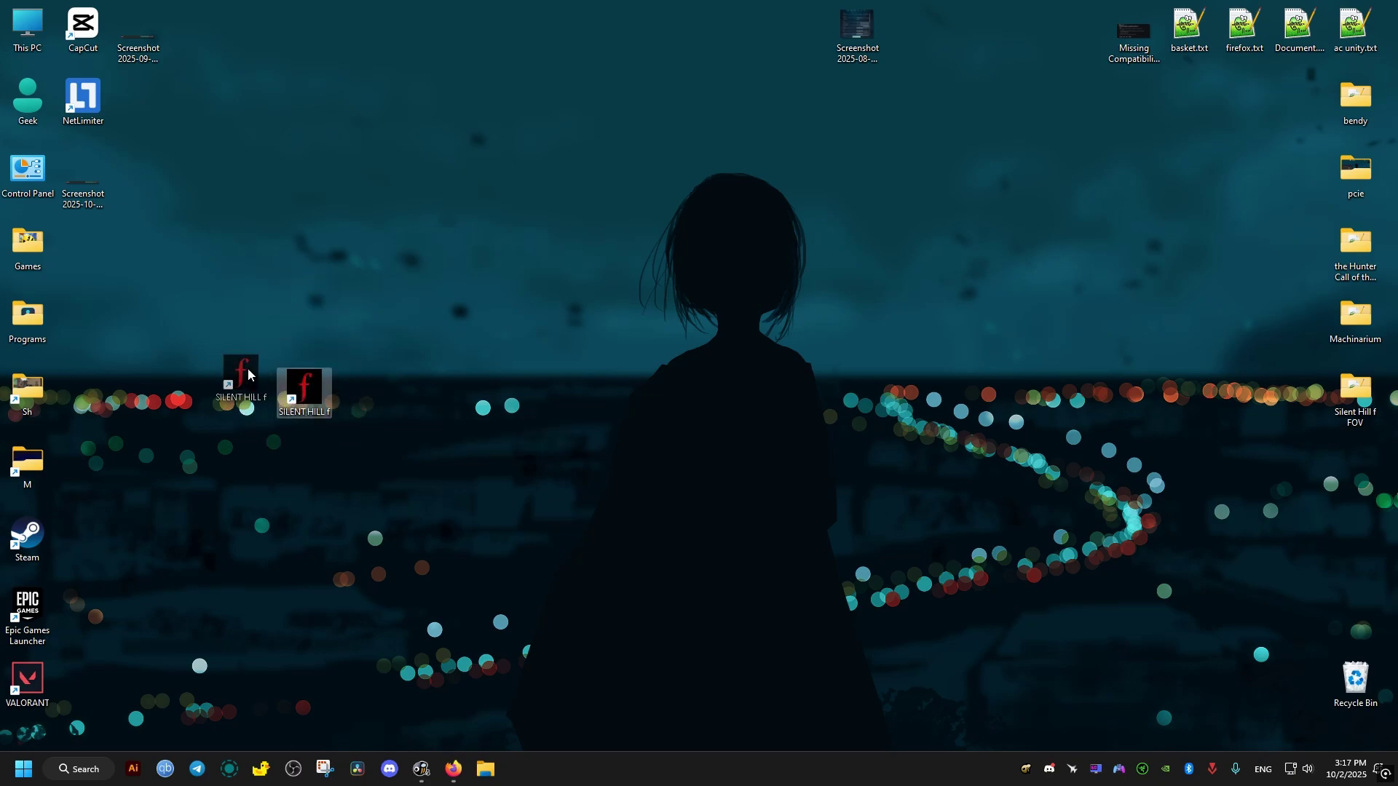
{"action": "left_click_drag", "start_coordinate": [248, 375], "coordinate": [300, 388]}
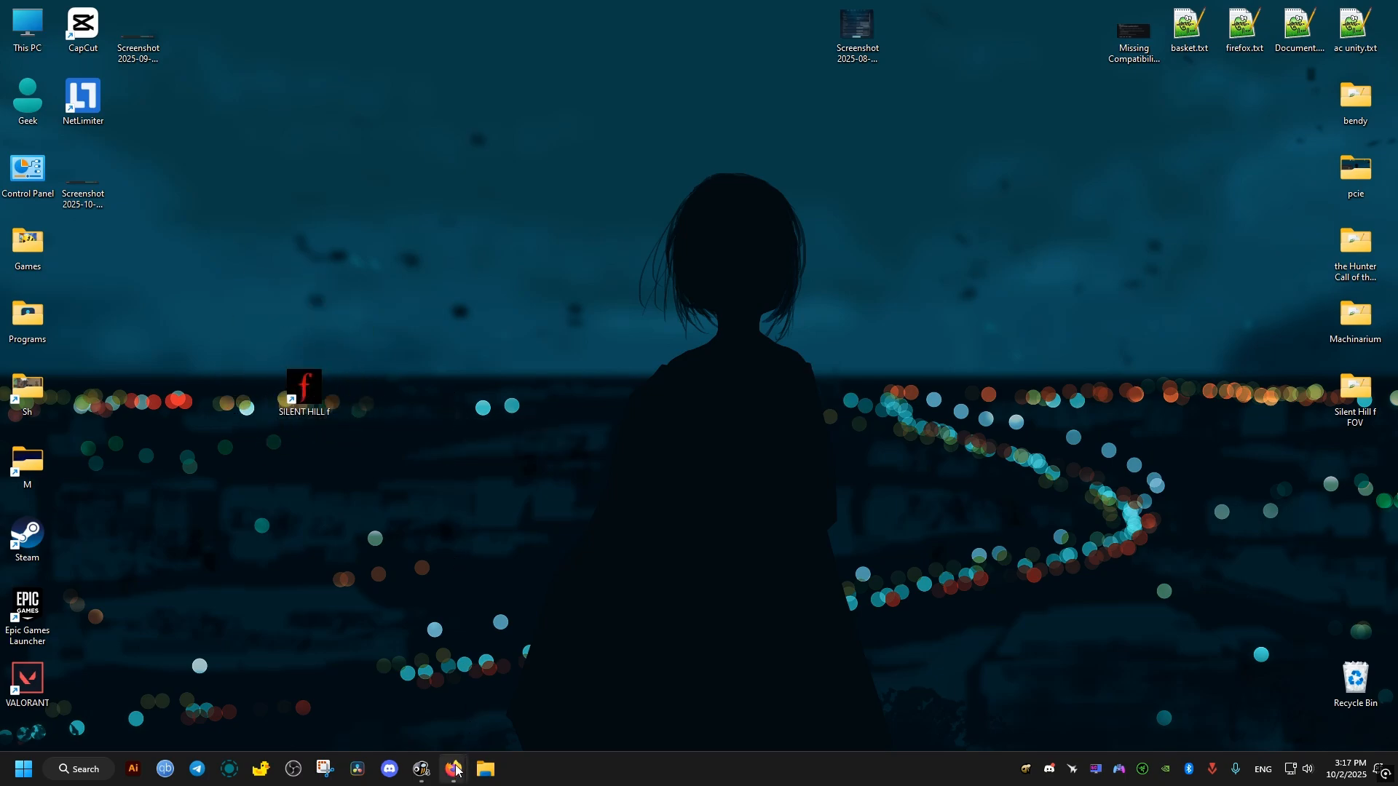
{"action": "mouse_move", "coordinate": [453, 769]}
{"action": "left_click", "coordinate": [531, 705]}
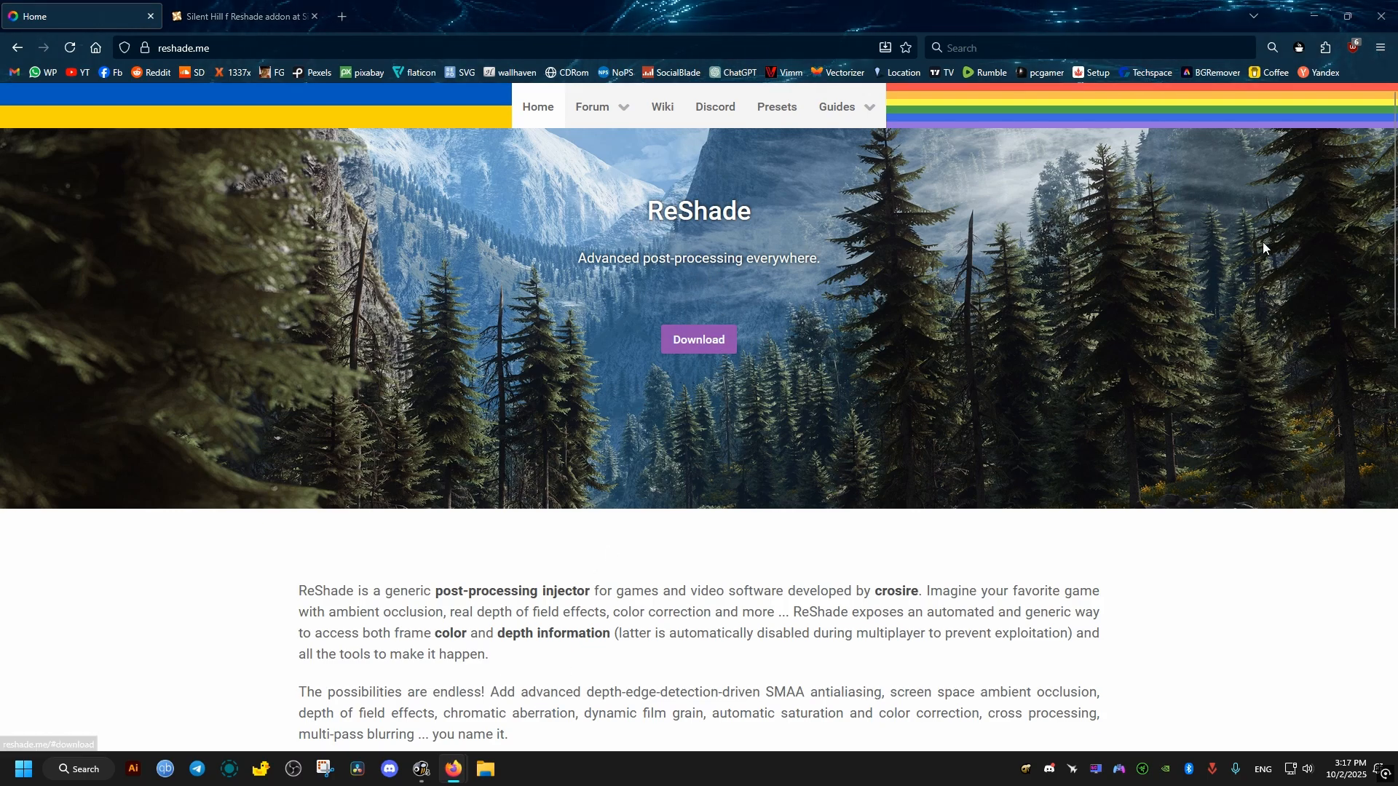
{"action": "scroll", "coordinate": [698, 393], "scroll_direction": "down", "scroll_amount": 1}
{"action": "scroll", "coordinate": [698, 437], "scroll_direction": "down", "scroll_amount": 8}
{"action": "scroll", "coordinate": [698, 436], "scroll_direction": "down", "scroll_amount": 5}
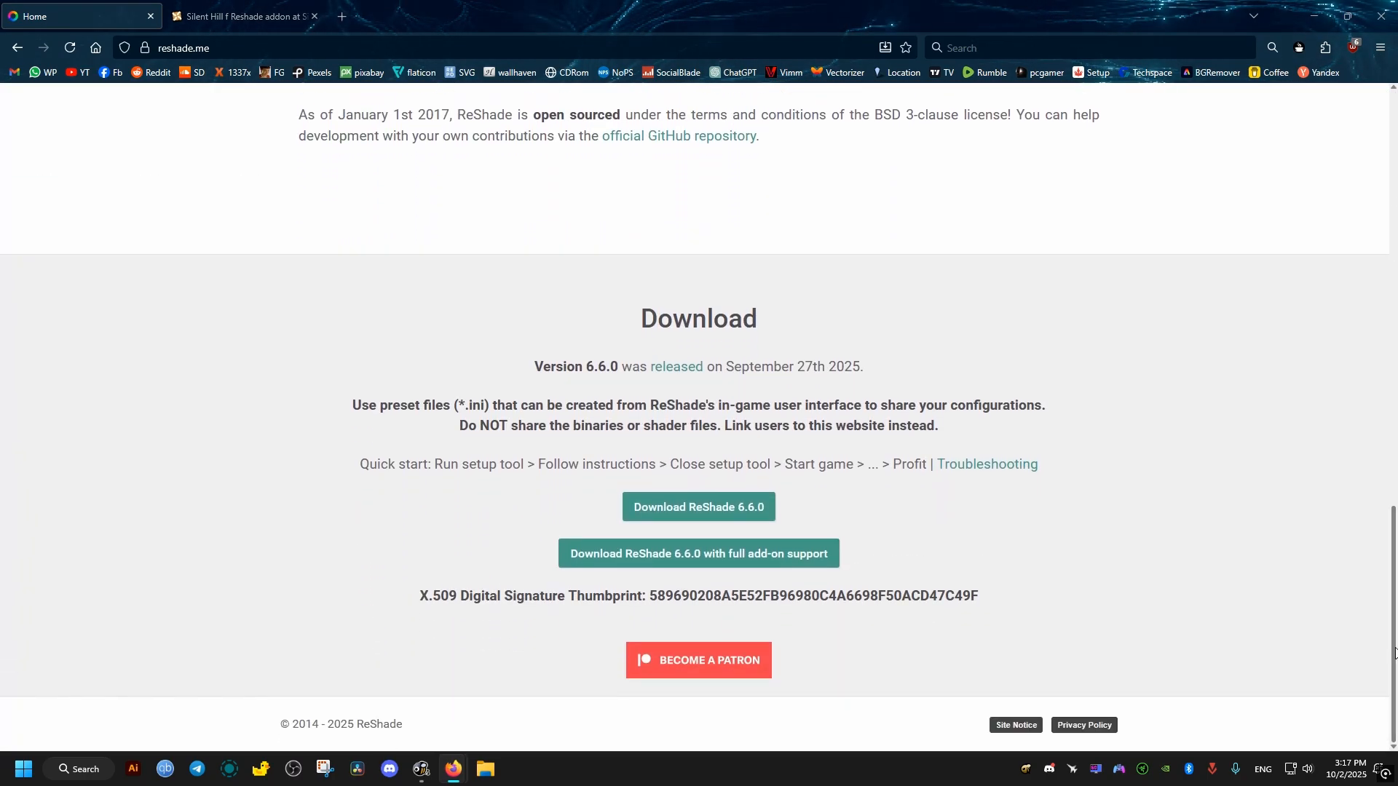
- Download ReShade 6.6.0 with full add-on support from the Download section
{"action": "left_click", "coordinate": [732, 561]}
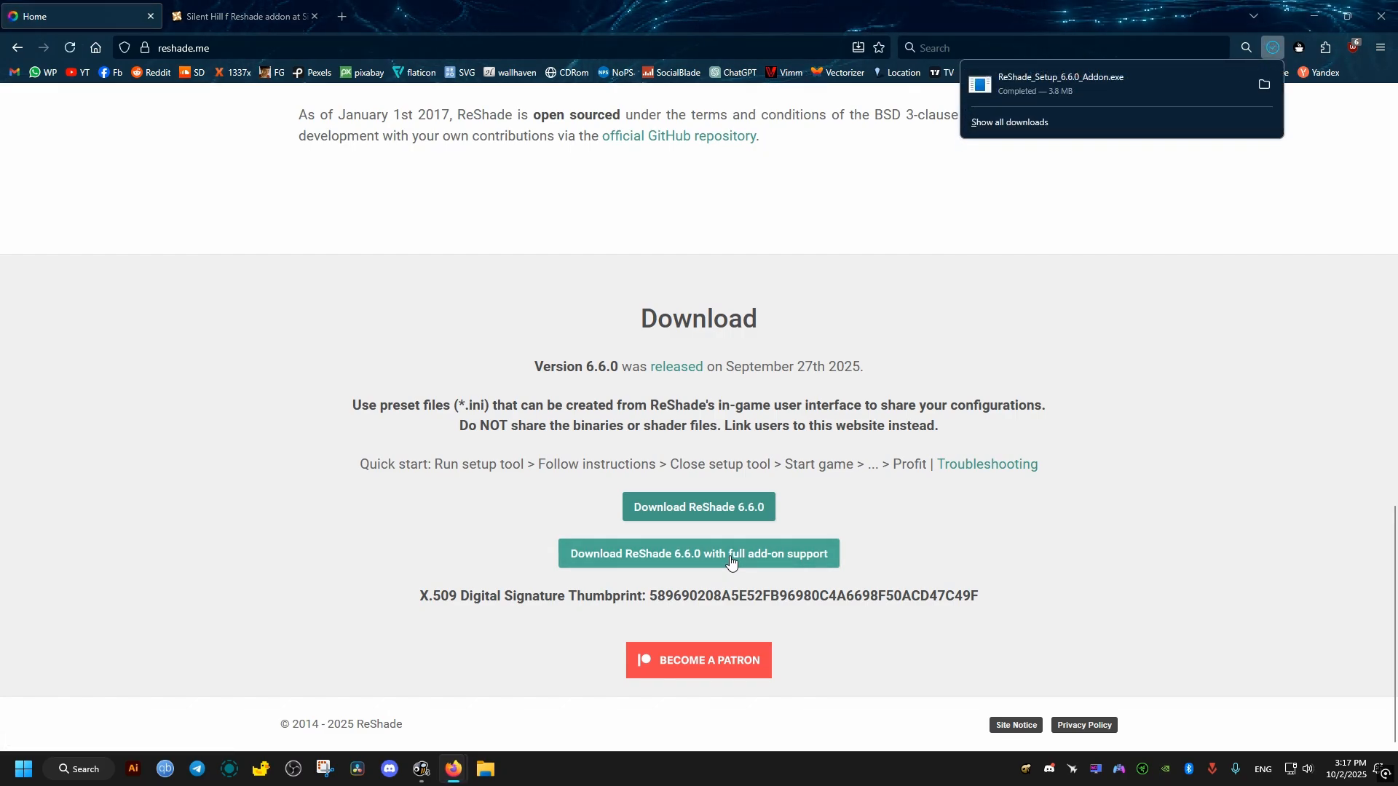
- Run ReShade_Setup_6.6.0_Addon.exe, accepting the unverified-publisher and singleplayer-only warnings
{"action": "left_click", "coordinate": [1078, 90]}
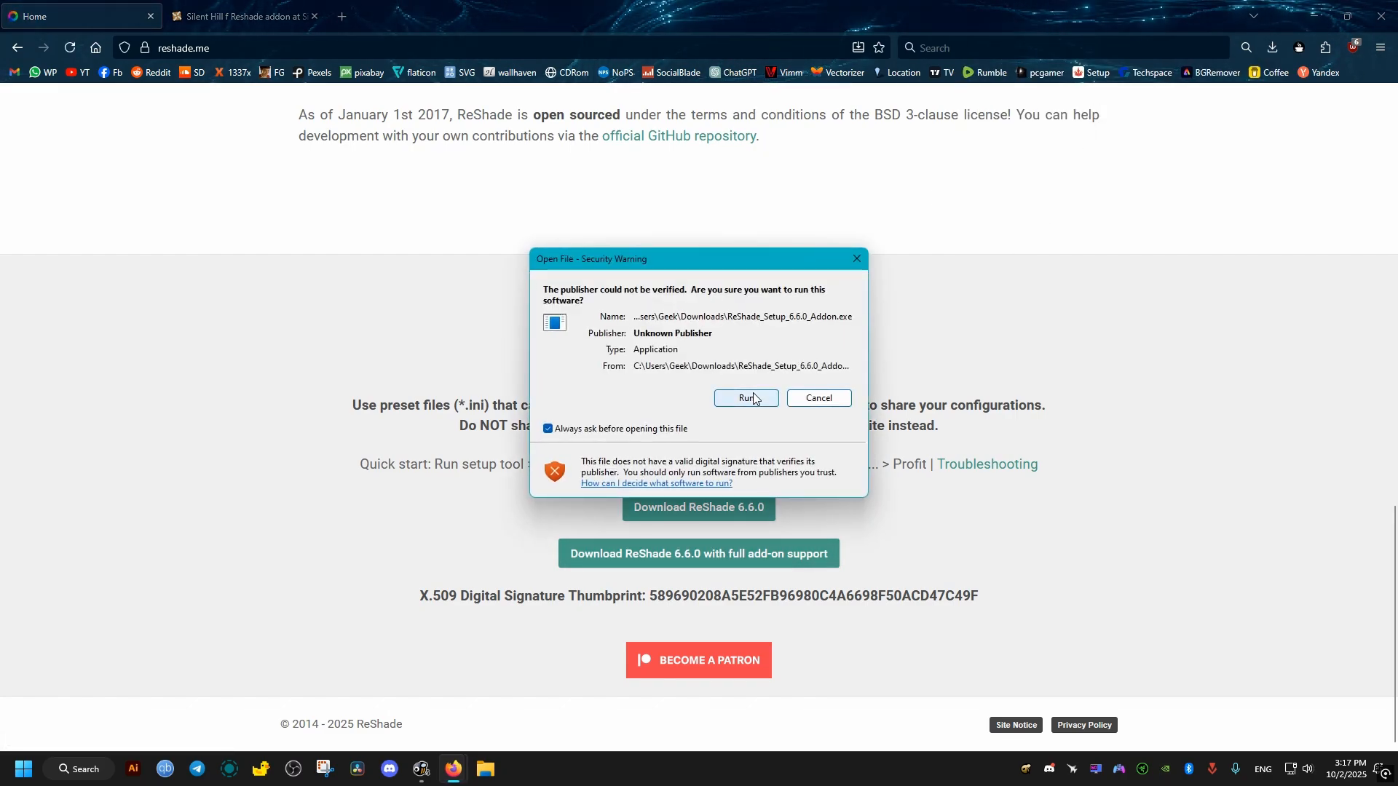
{"action": "left_click", "coordinate": [747, 398]}
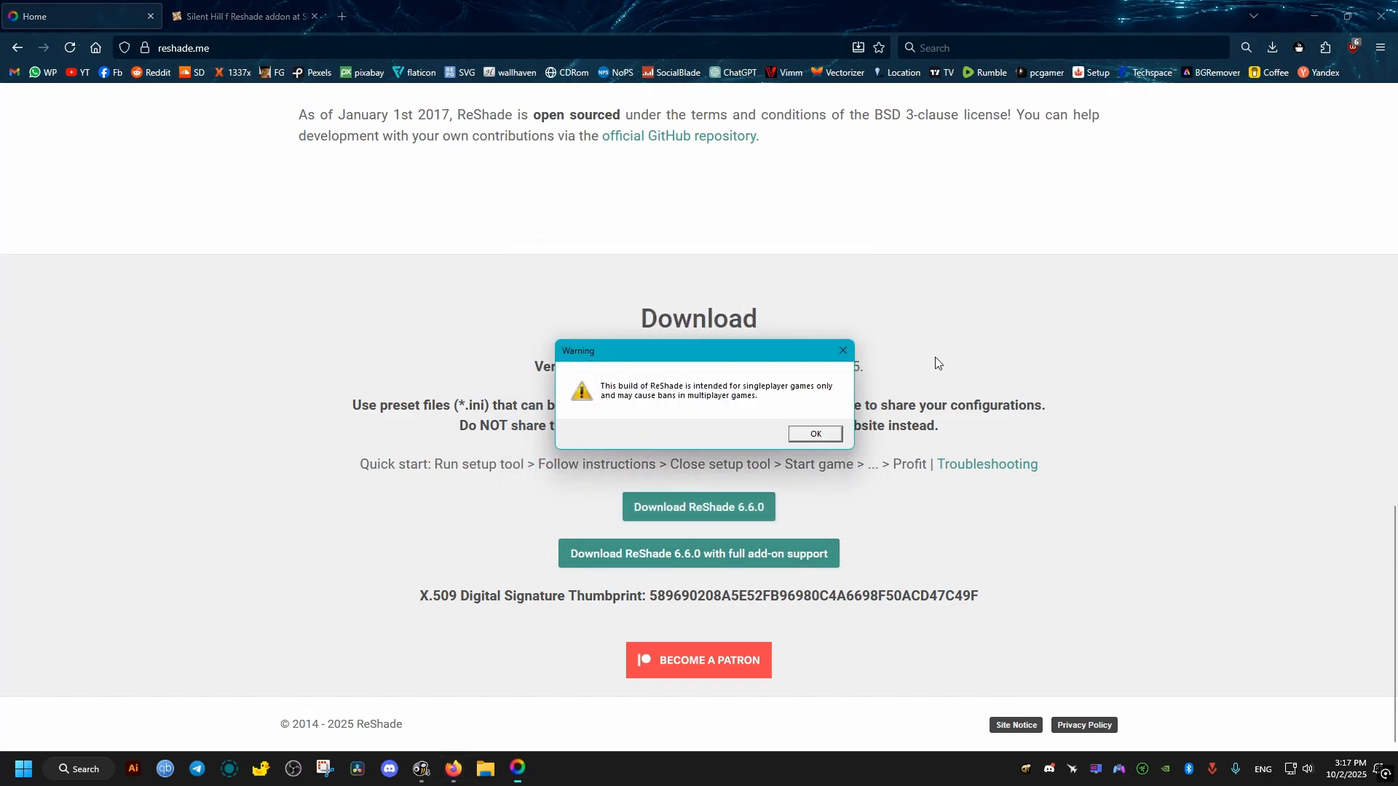
{"action": "left_click", "coordinate": [812, 432]}
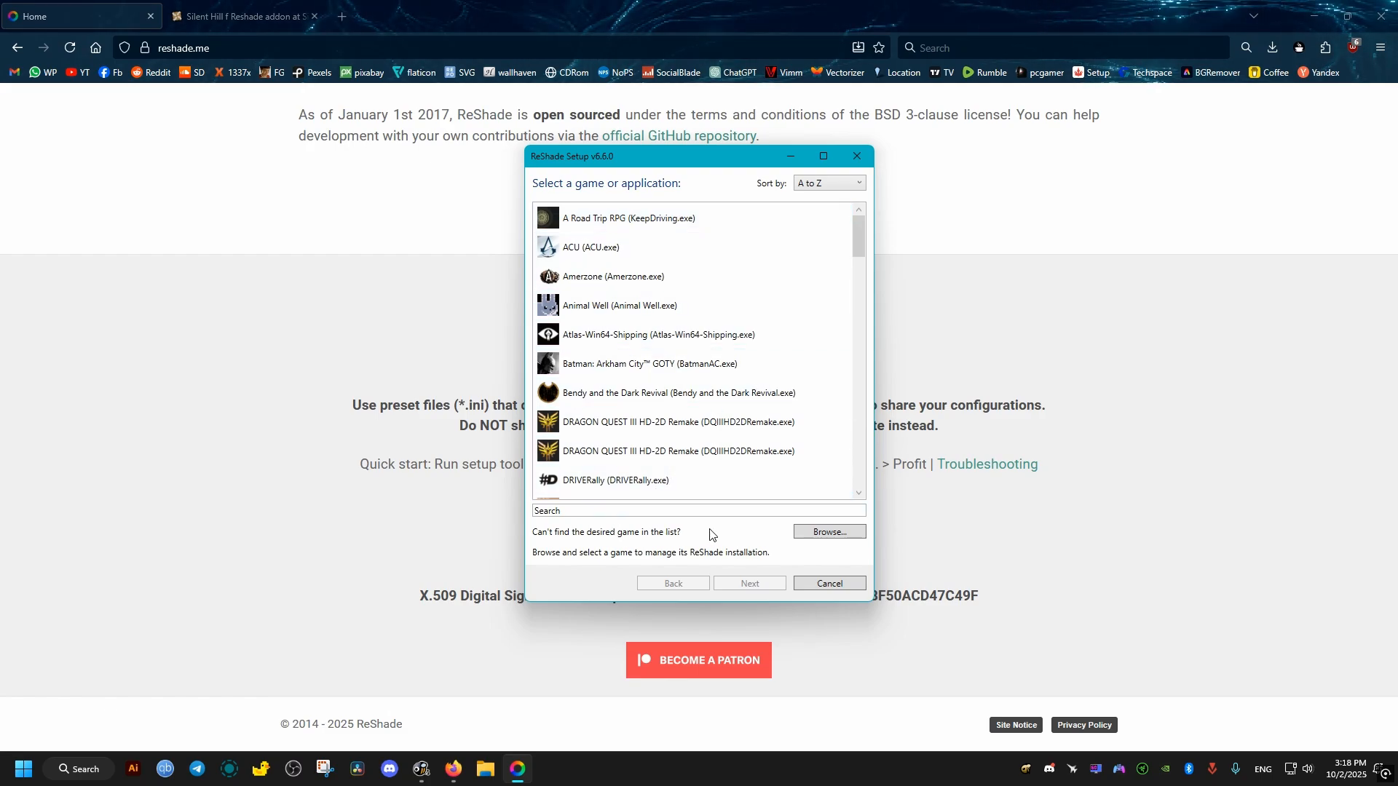
- Browse from C: through Program Files (x86)\Steam\steamapps\common for the game executable
{"action": "left_click", "coordinate": [828, 532]}
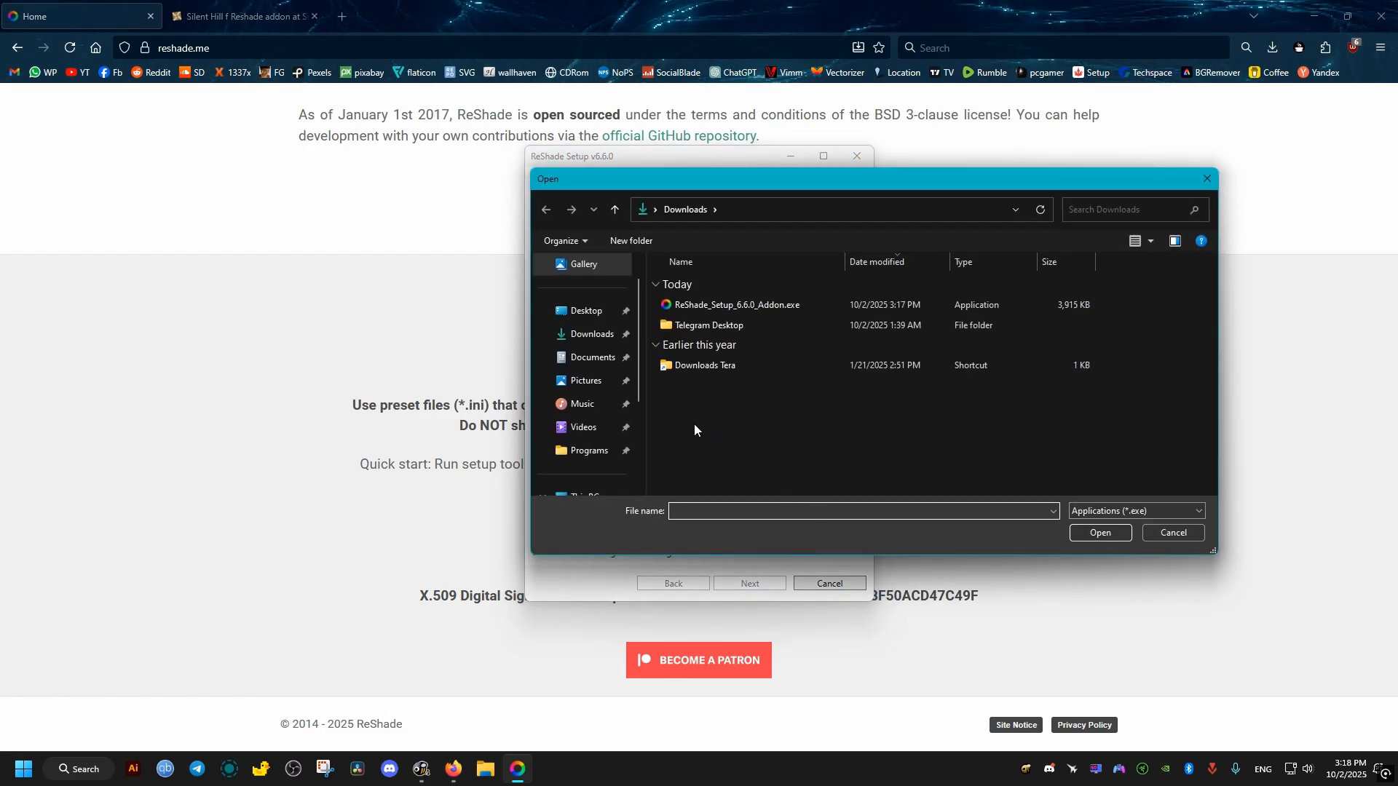
{"action": "scroll", "coordinate": [561, 439], "scroll_direction": "down", "scroll_amount": 2}
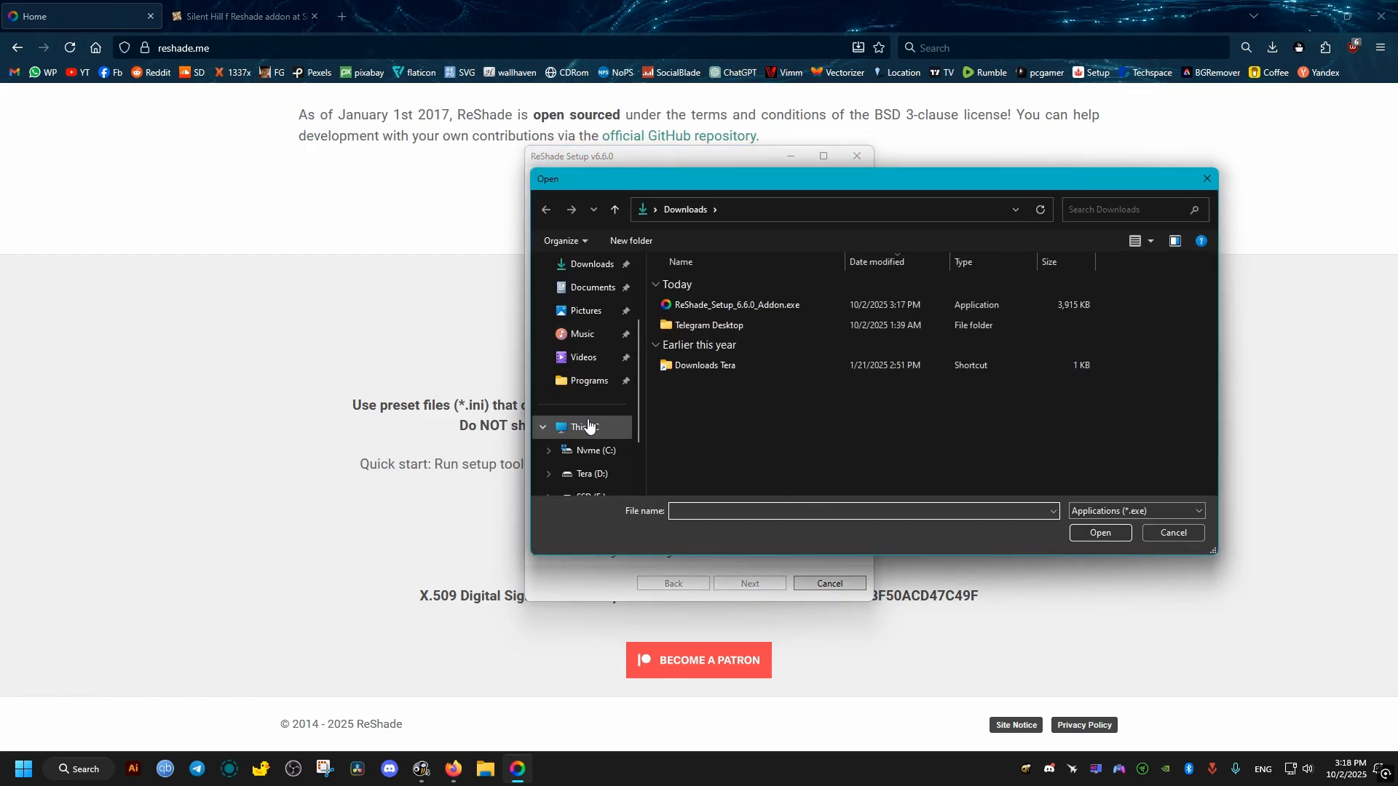
{"action": "left_click", "coordinate": [591, 426]}
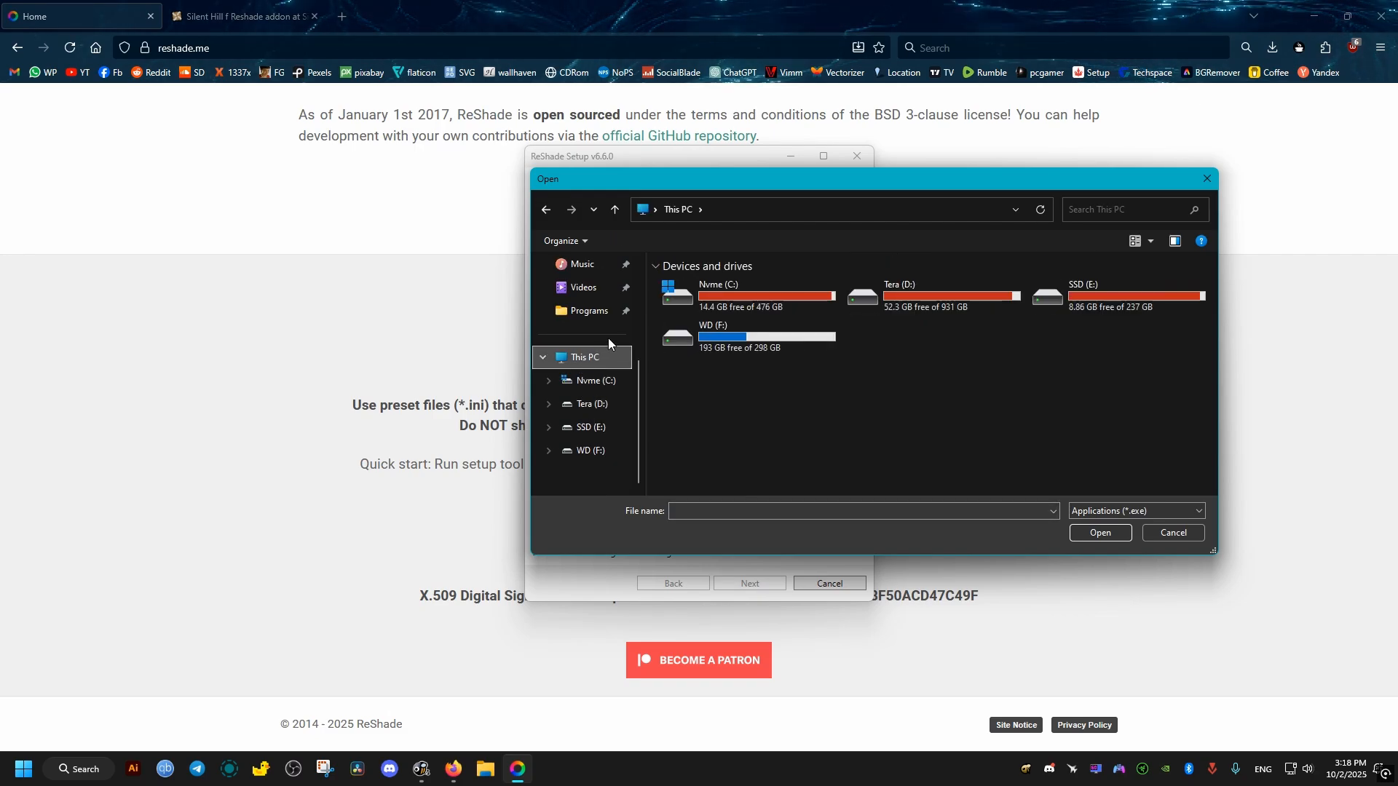
{"action": "double_click", "coordinate": [754, 293]}
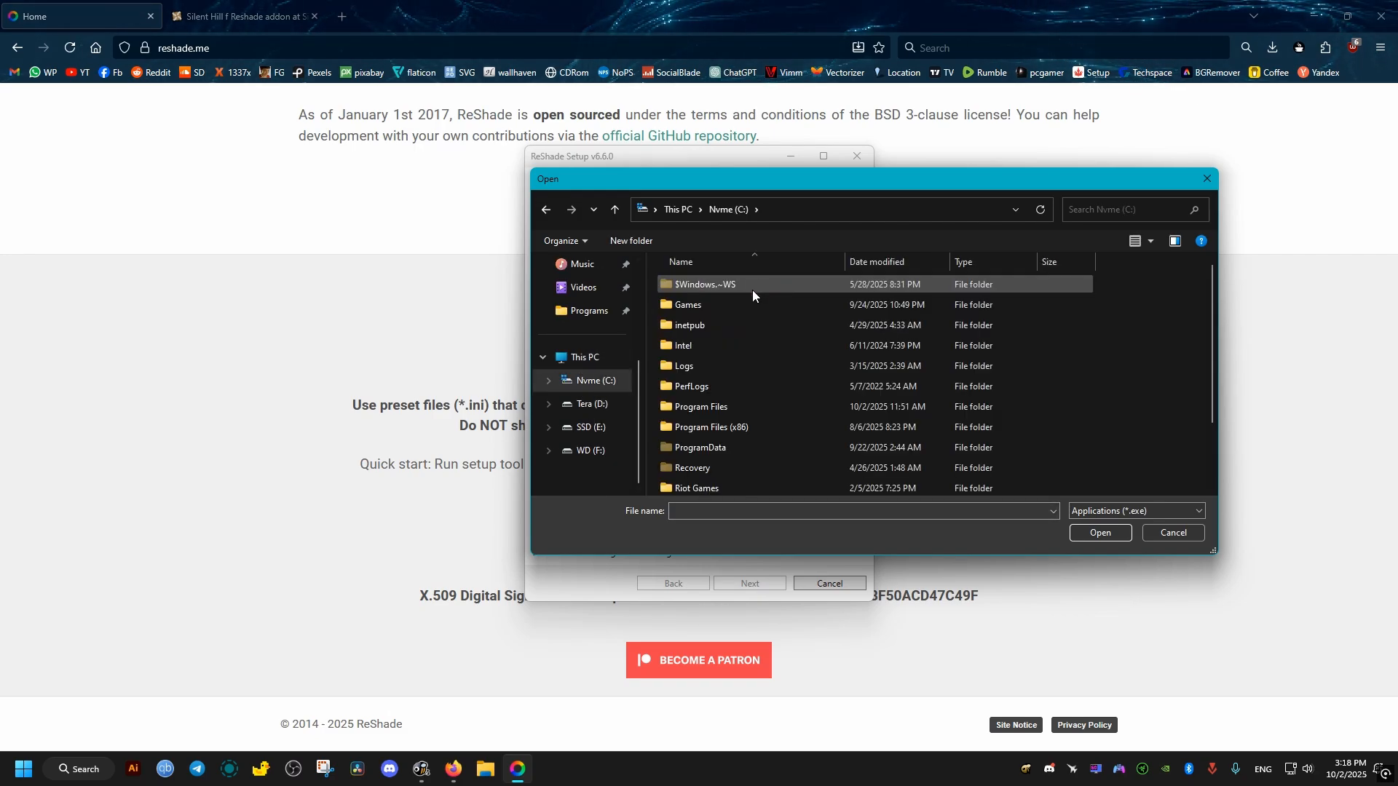
{"action": "double_click", "coordinate": [726, 427]}
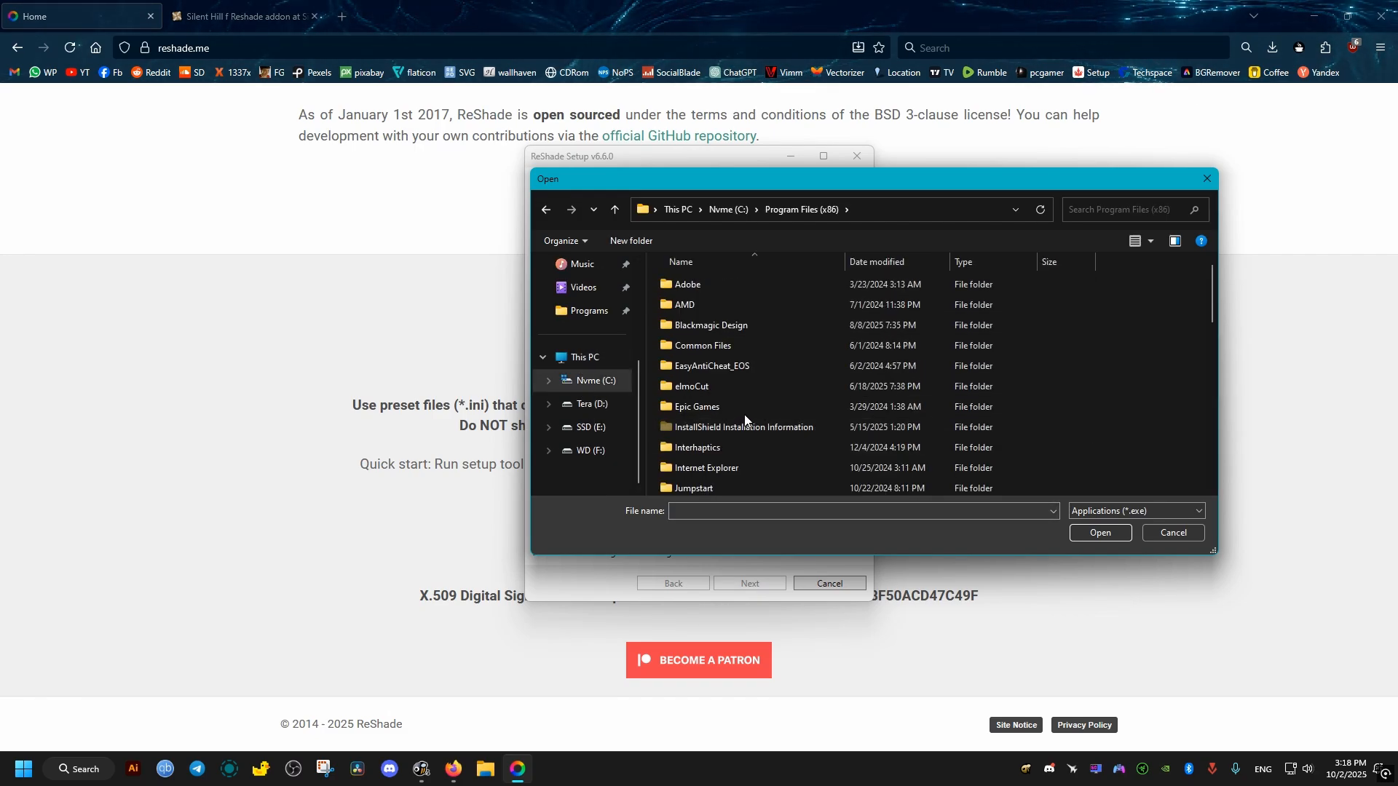
{"action": "left_click_drag", "start_coordinate": [1209, 298], "coordinate": [1196, 421]}
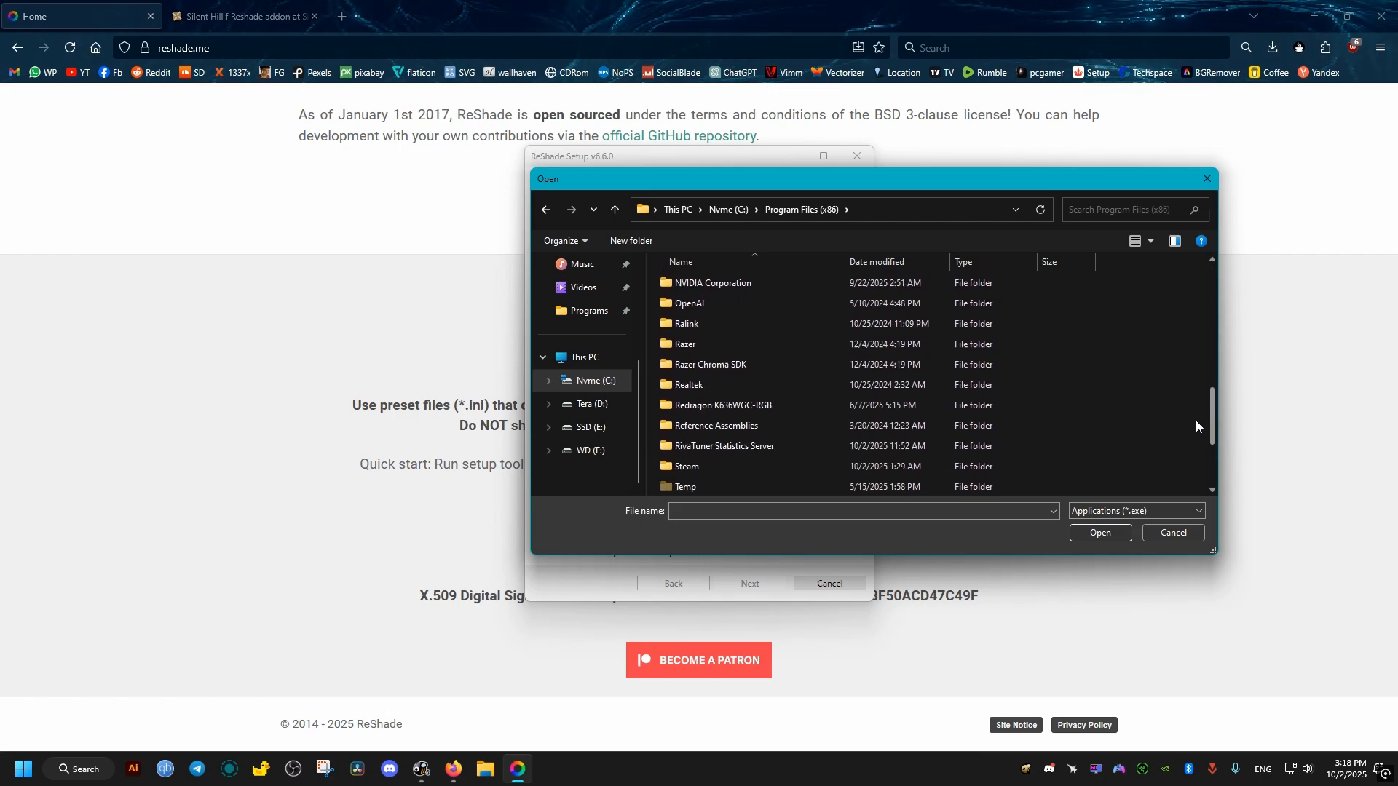
{"action": "double_click", "coordinate": [704, 446]}
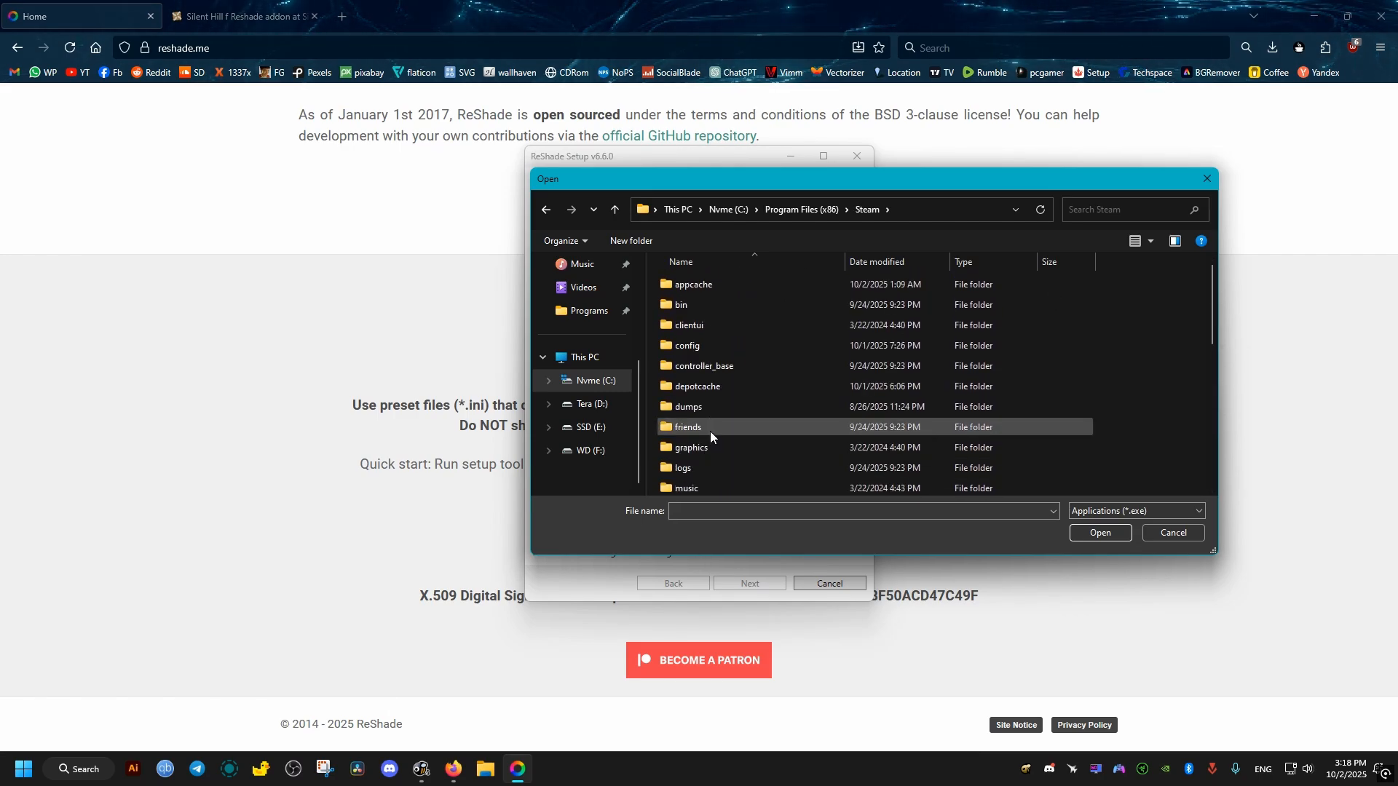
{"action": "left_click_drag", "start_coordinate": [1207, 299], "coordinate": [1205, 378]}
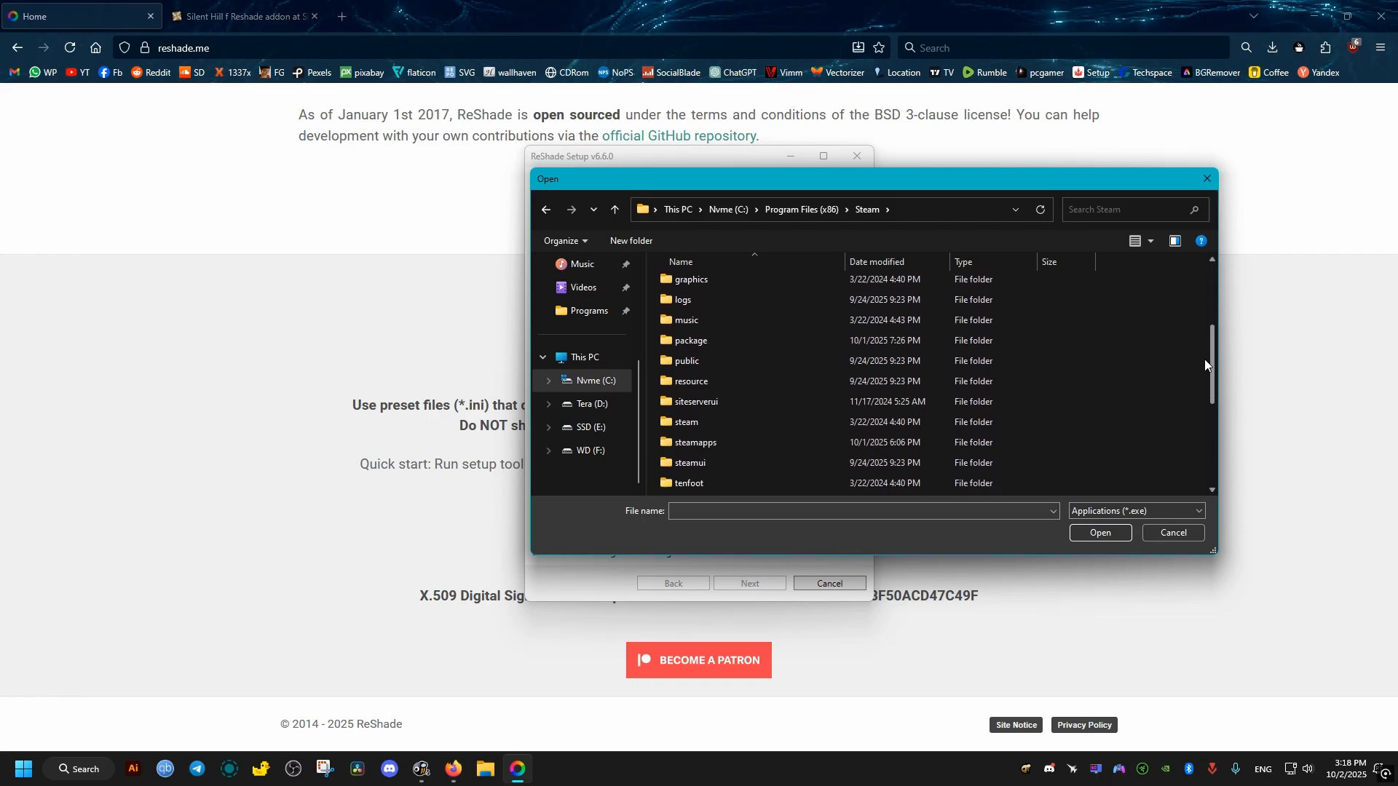
{"action": "double_click", "coordinate": [701, 389]}
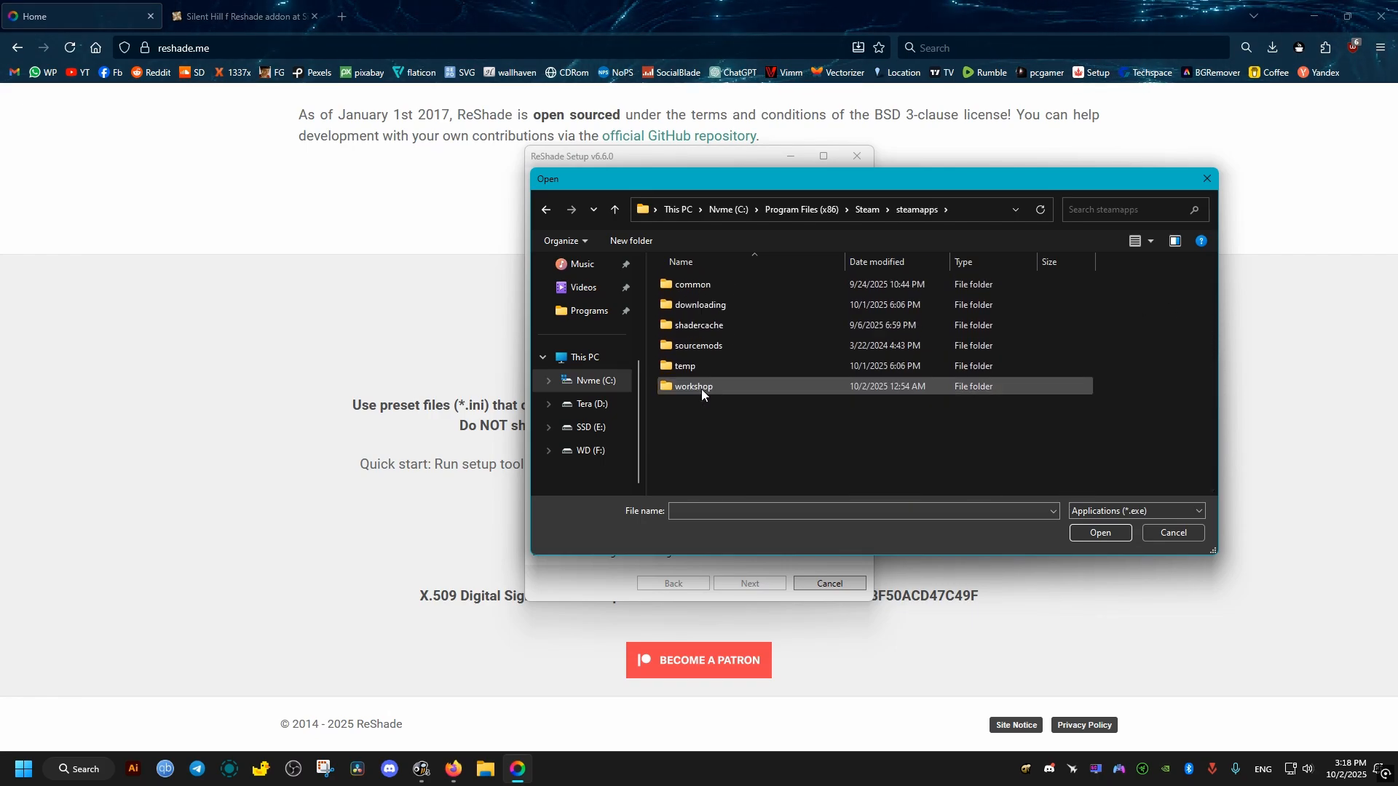
{"action": "left_click", "coordinate": [721, 289]}
{"action": "double_click", "coordinate": [722, 285]}
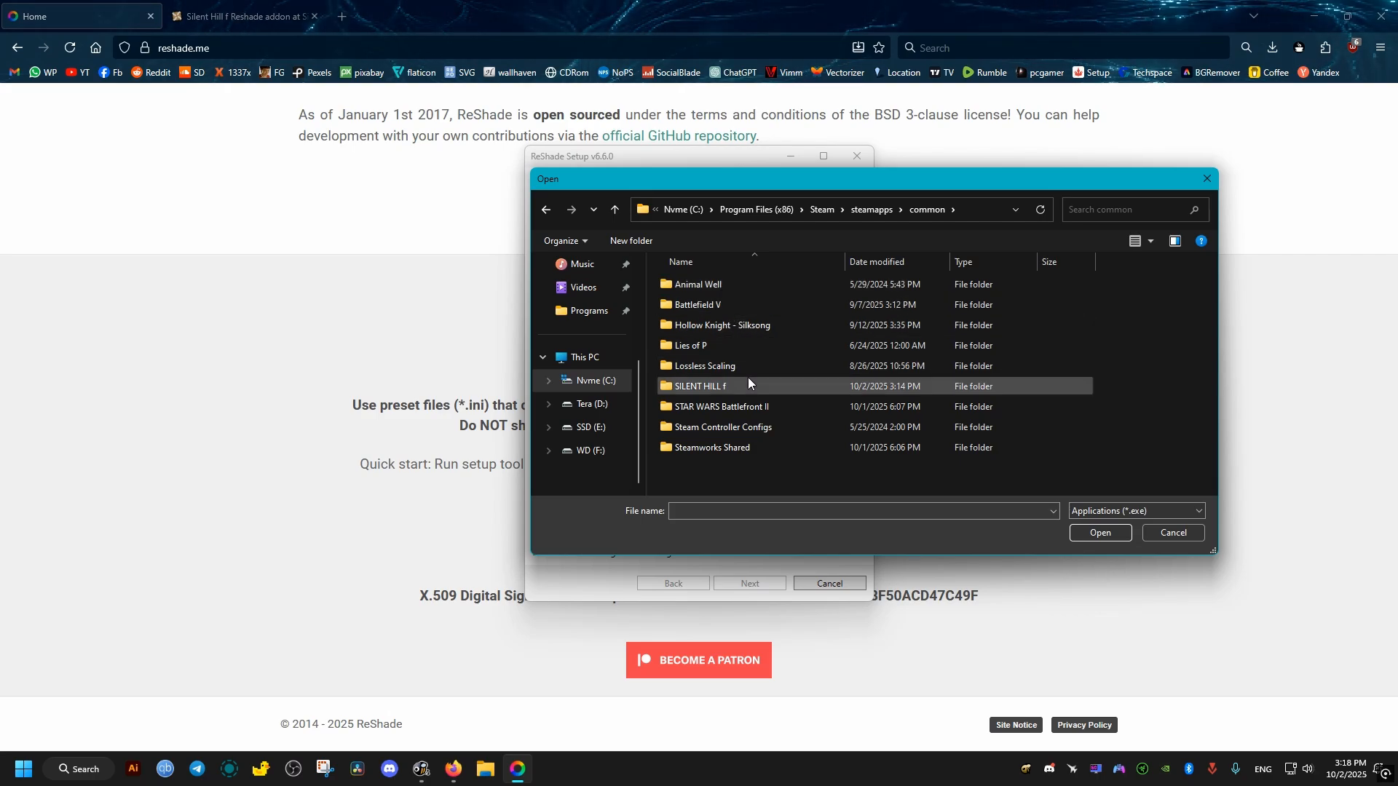
- Select SHf-Win64-Shipping.exe in SILENT HILL f\SHf\Binaries\Win64 as the target game
{"action": "double_click", "coordinate": [748, 386]}
{"action": "double_click", "coordinate": [740, 302]}
{"action": "double_click", "coordinate": [743, 290]}
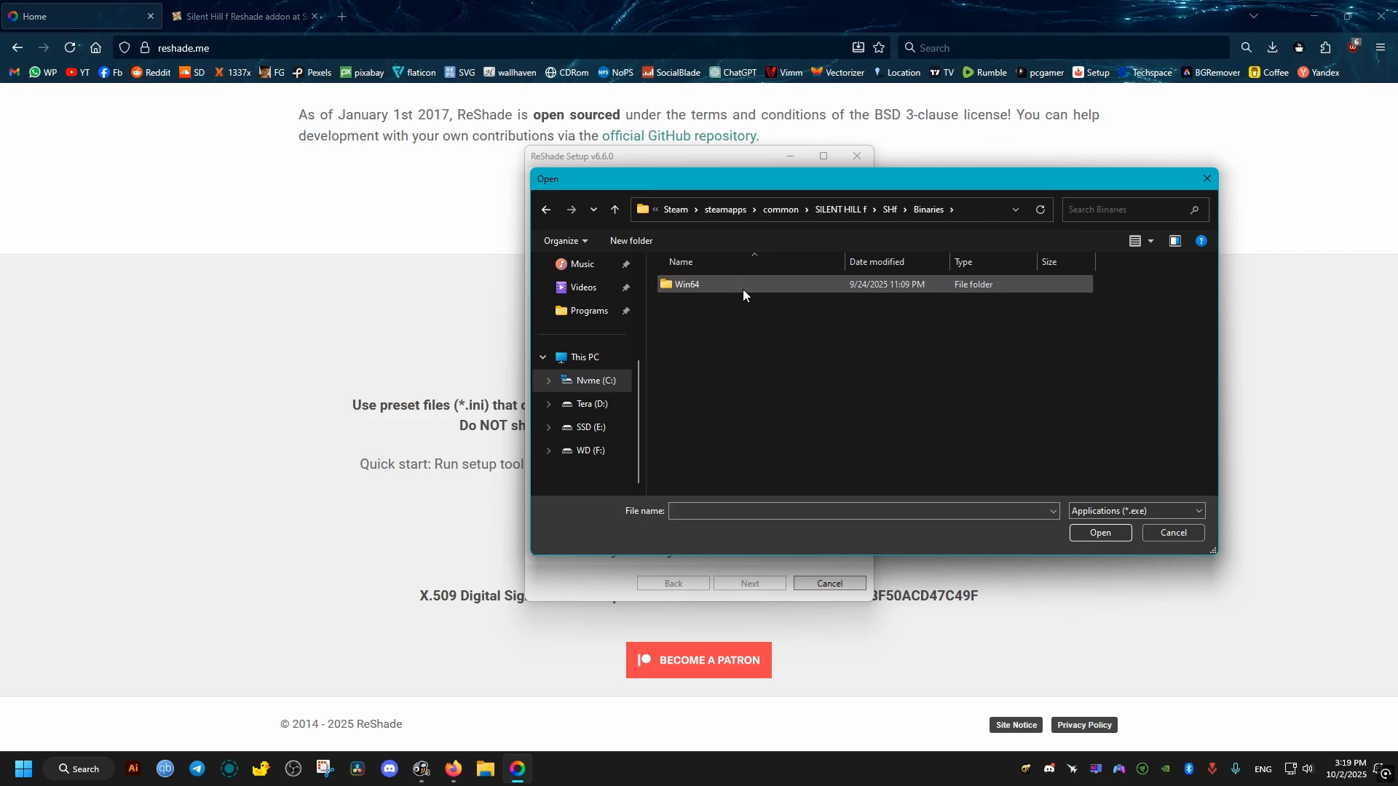
{"action": "double_click", "coordinate": [743, 289]}
{"action": "left_click", "coordinate": [729, 304]}
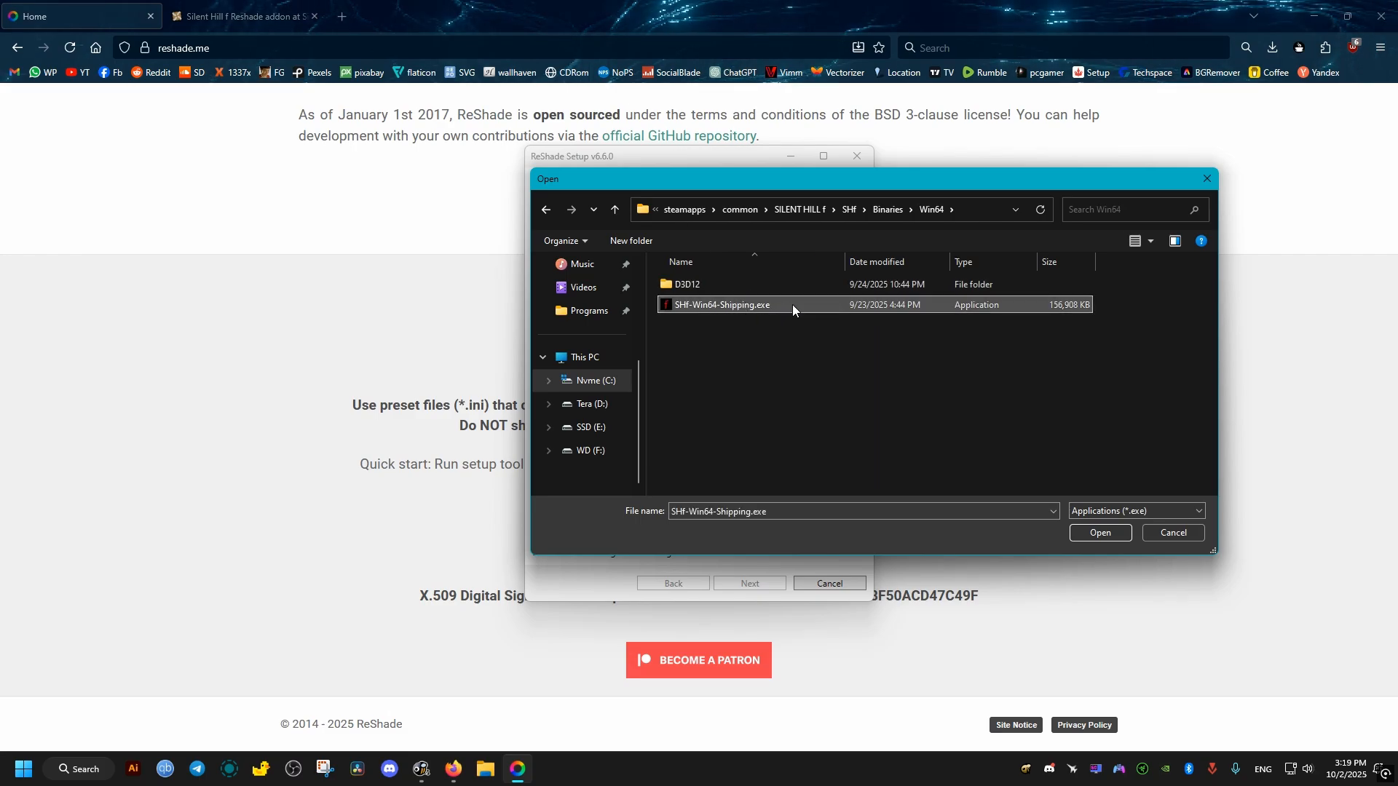
{"action": "left_click", "coordinate": [1102, 536]}
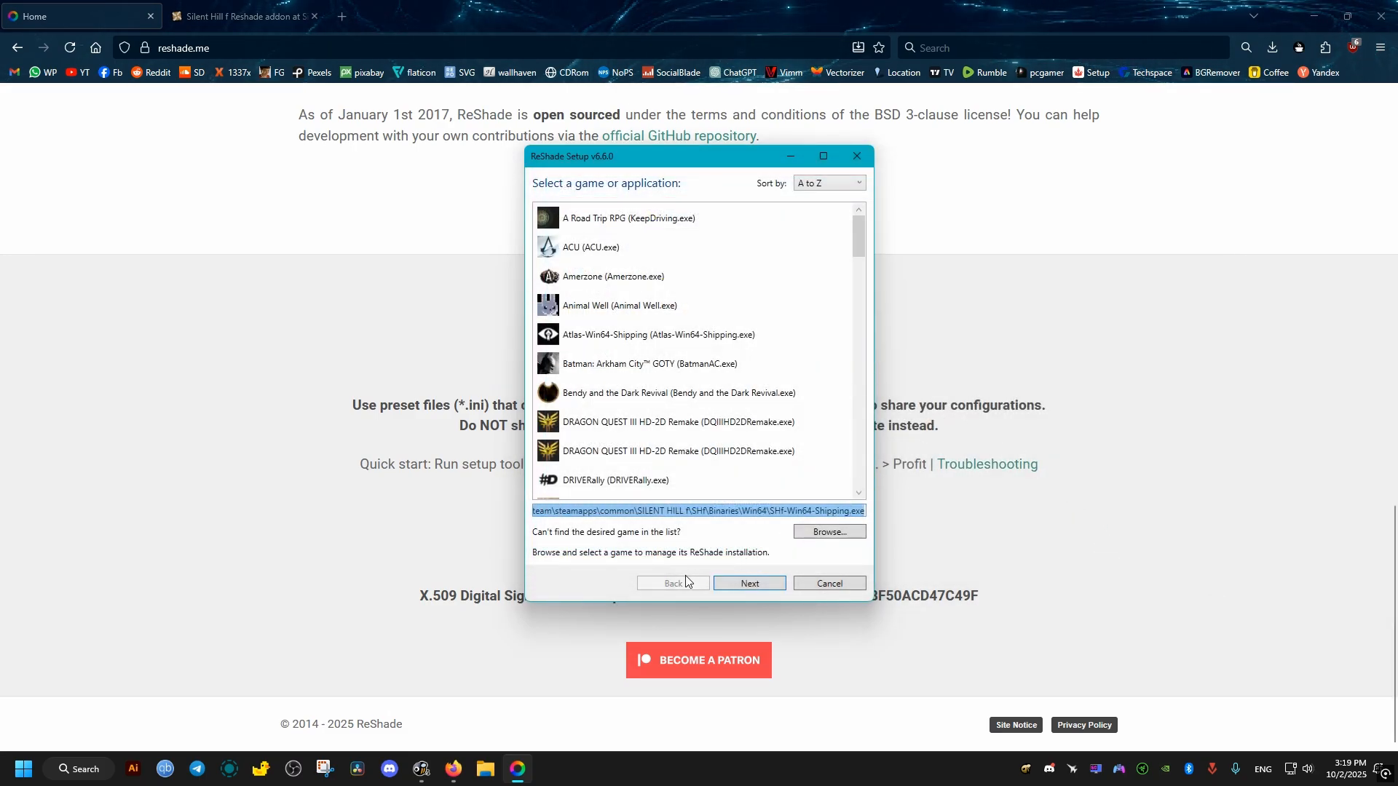
- Accept DirectX 10/11/12 as the rendering API and continue to the effects list
{"action": "left_click", "coordinate": [747, 583]}
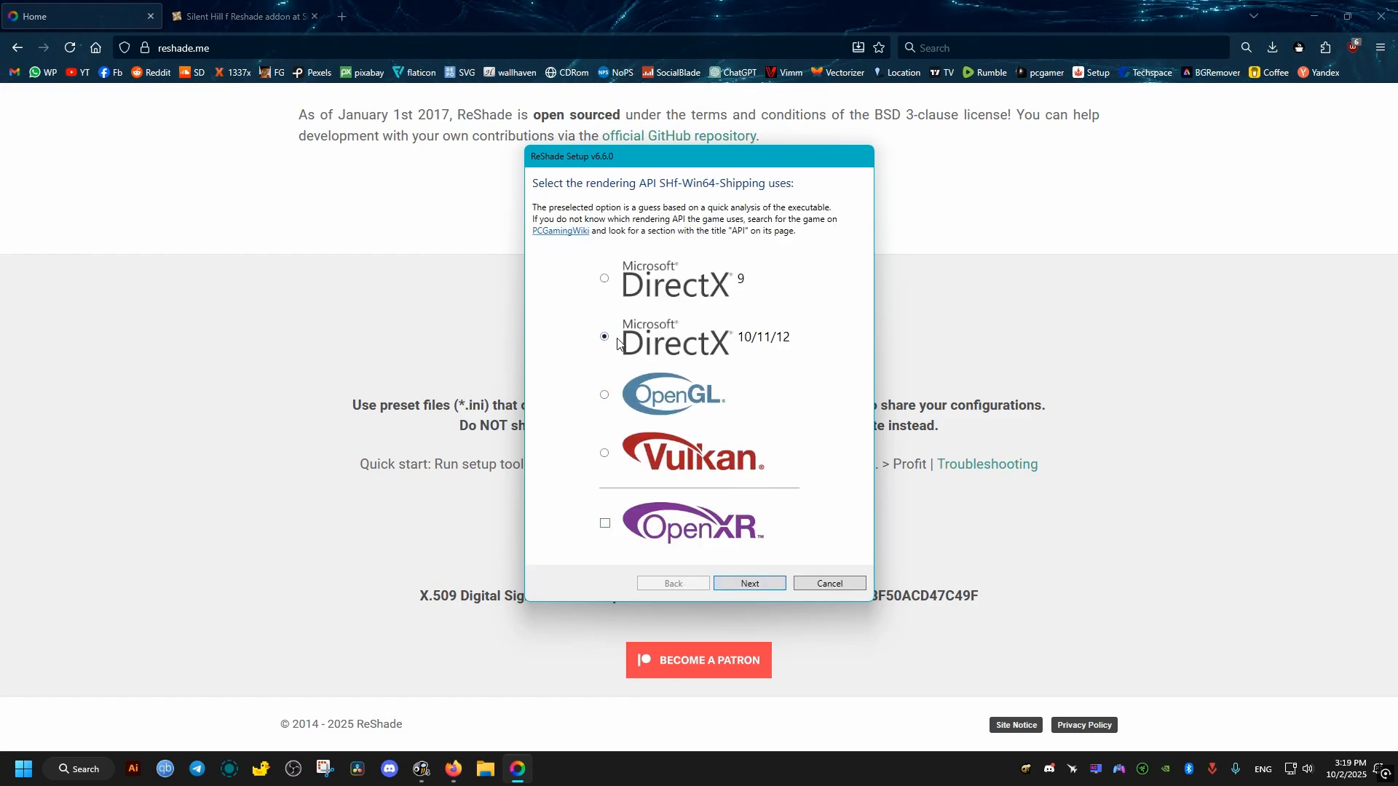
{"action": "left_click", "coordinate": [750, 584]}
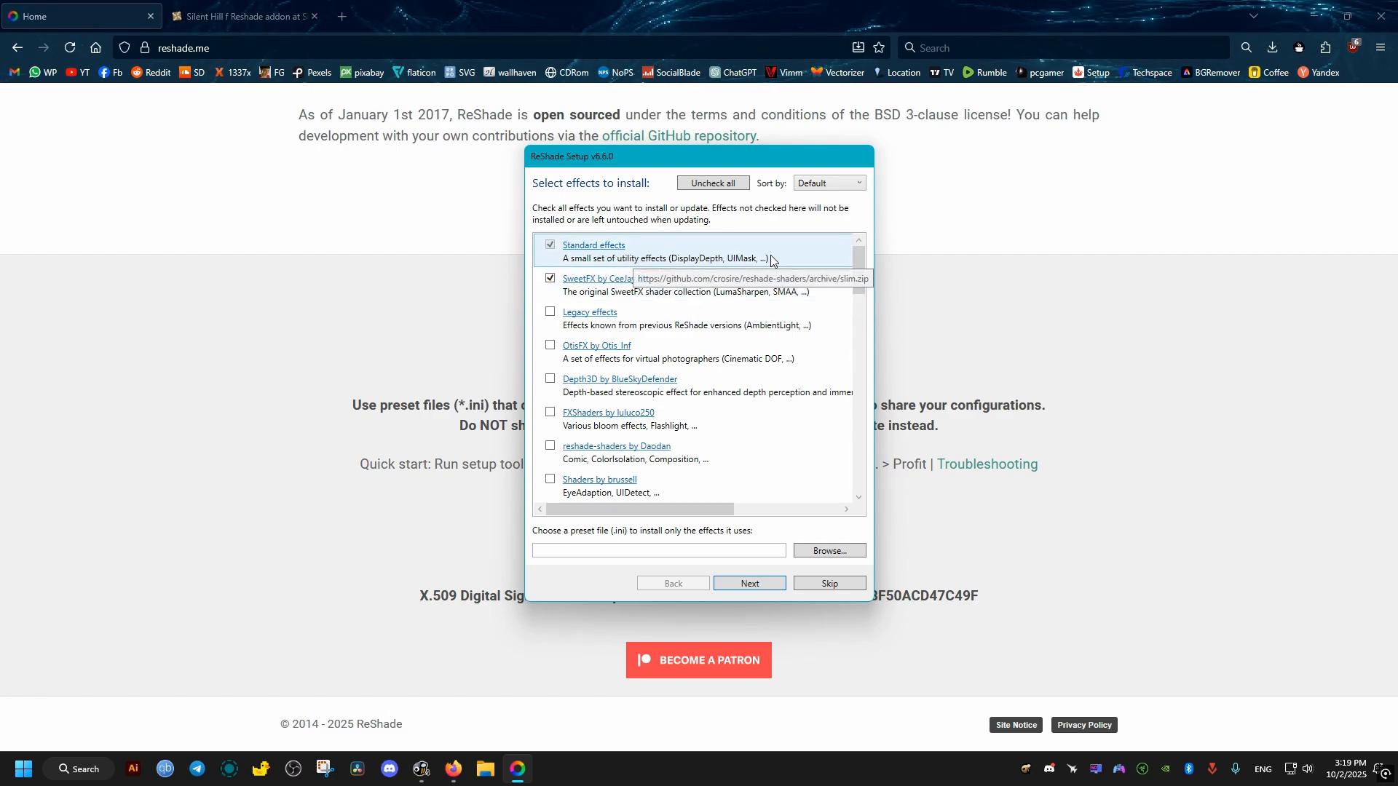
- Uncheck all optional effect packages, install only the standard effects and finish setup
{"action": "left_click", "coordinate": [712, 182]}
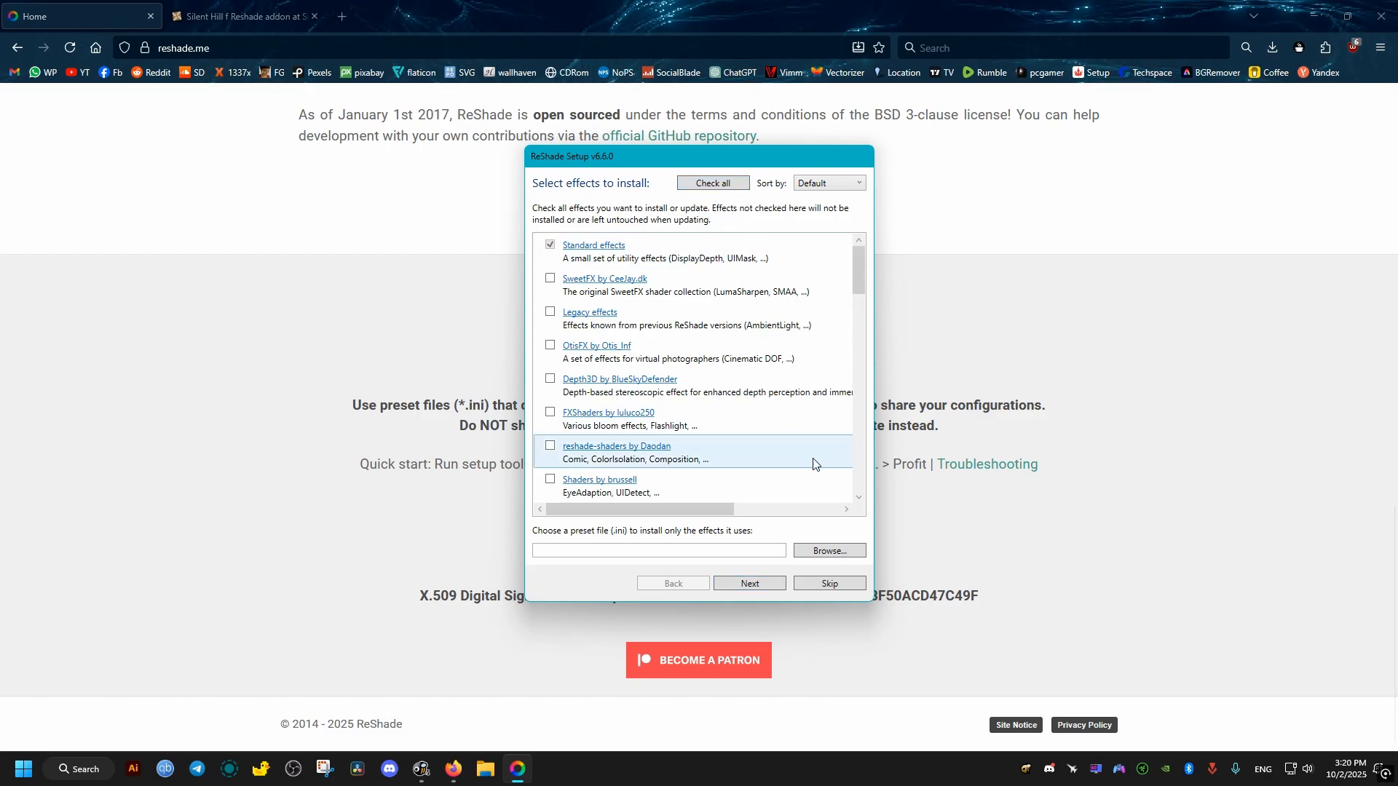
{"action": "left_click", "coordinate": [751, 584]}
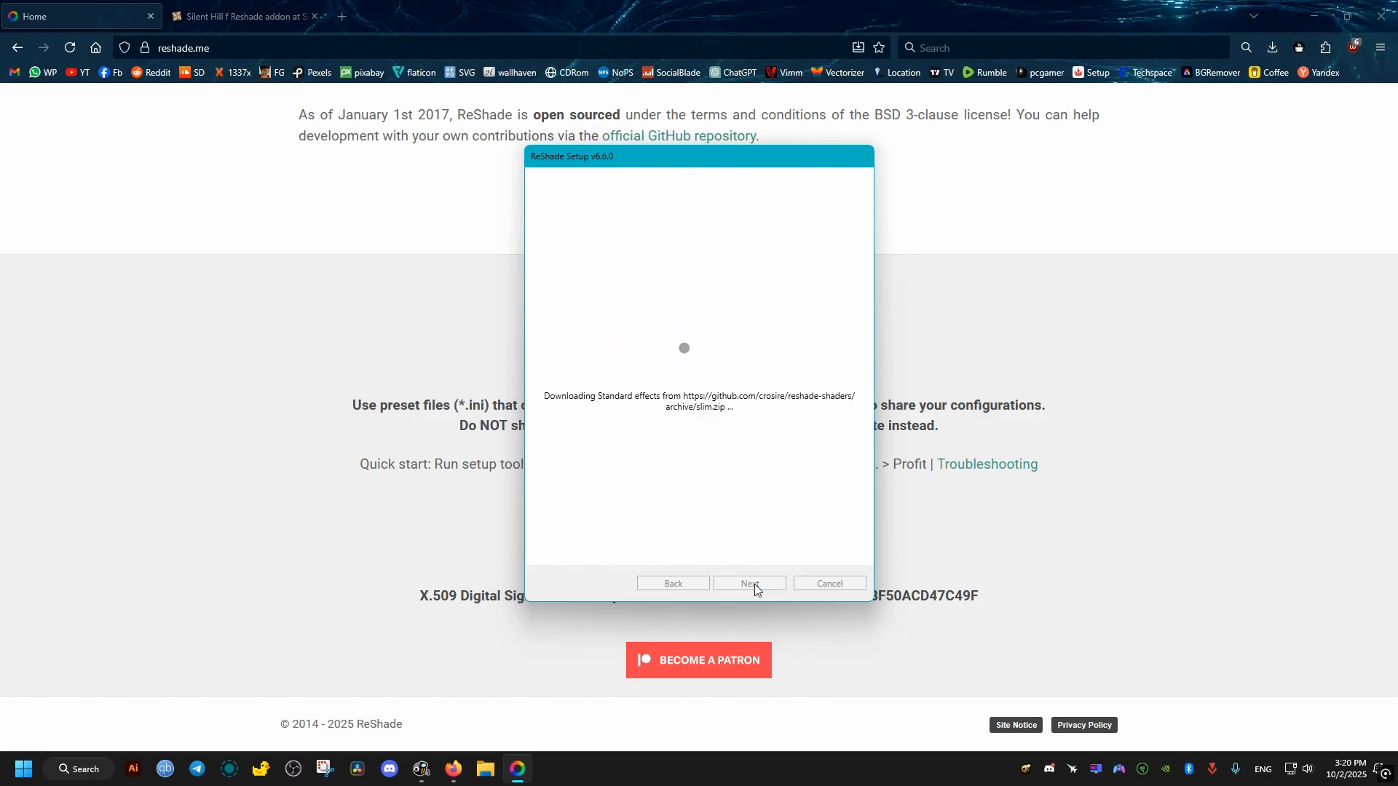
{"action": "left_click", "coordinate": [750, 583]}
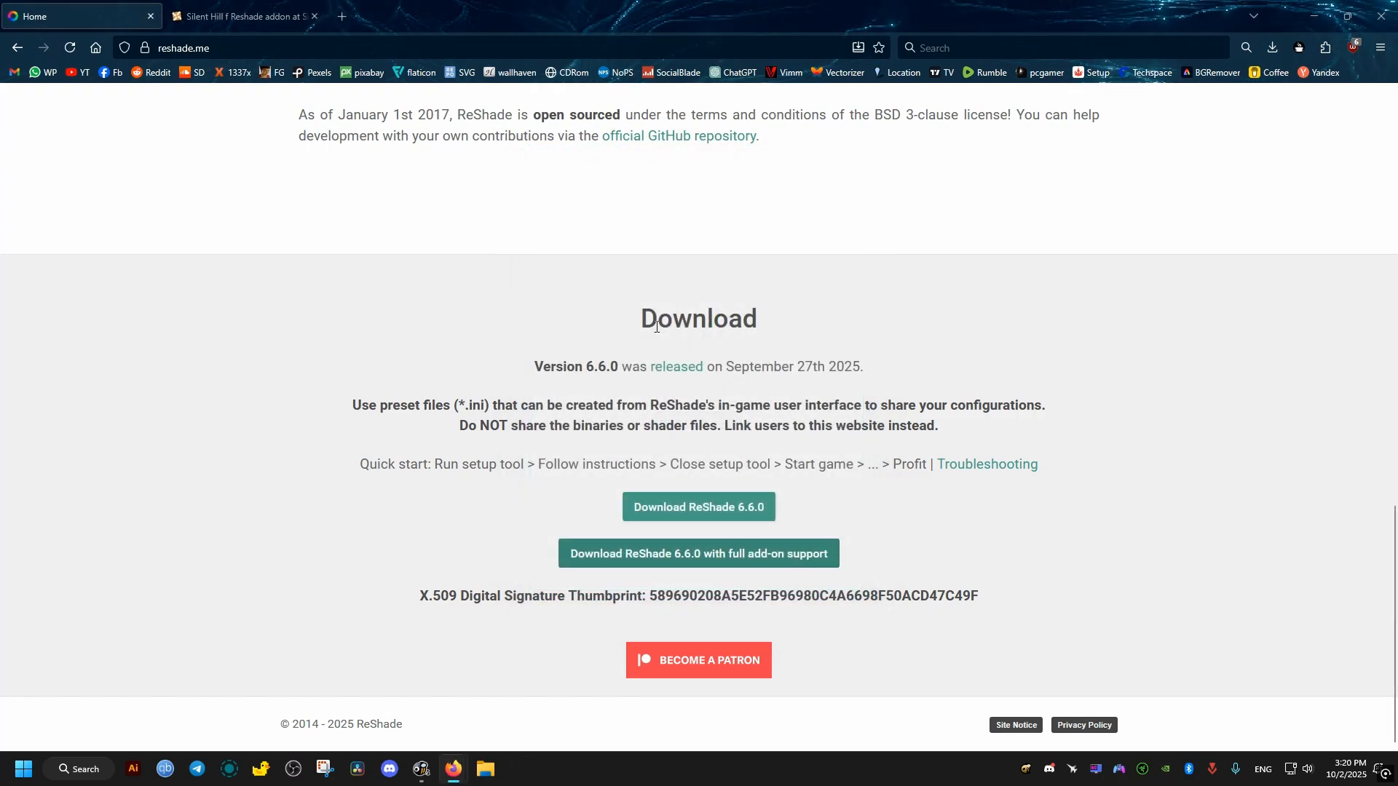
- Switch to the Silent Hill f Reshade addon page on Nexus Mods and show its Files list
{"action": "left_click", "coordinate": [245, 16]}
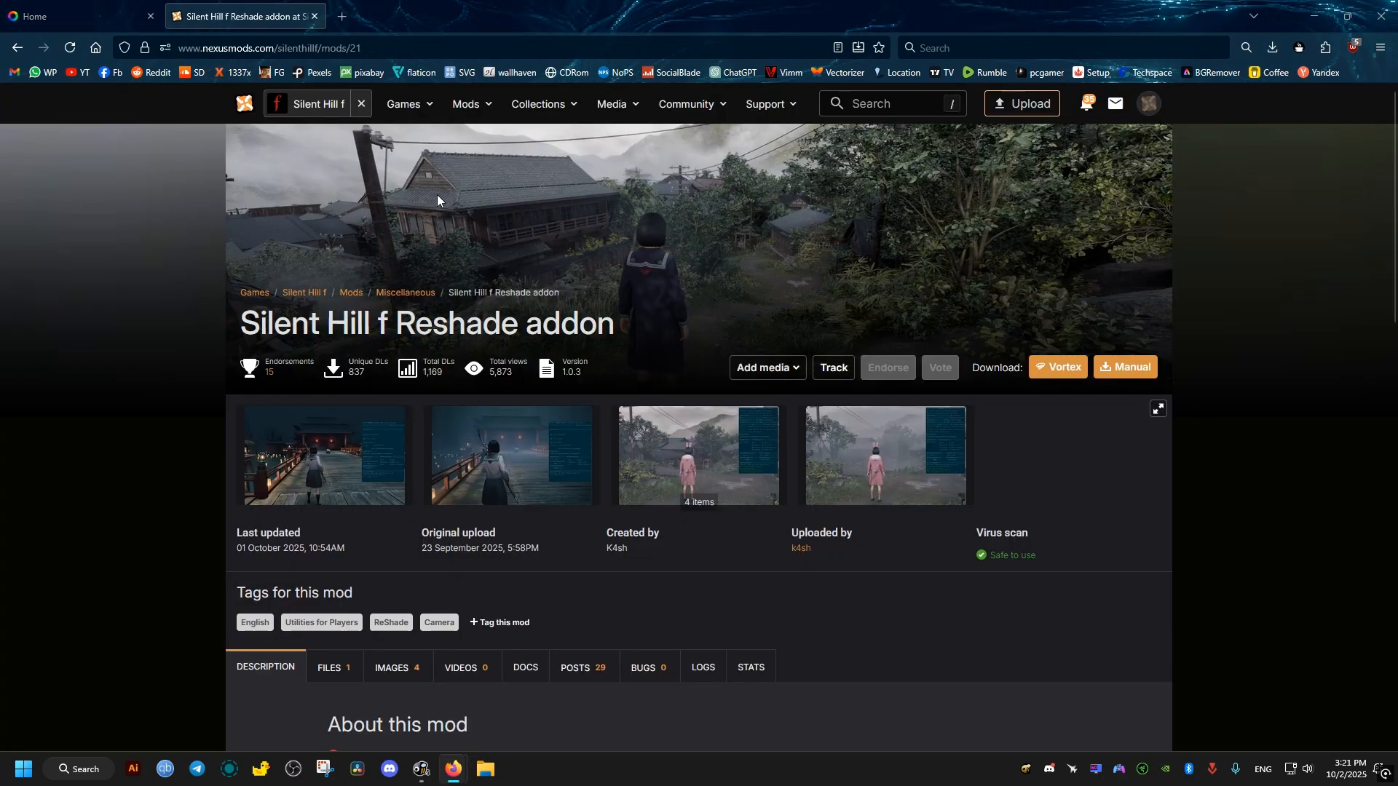
{"action": "left_click_drag", "start_coordinate": [242, 330], "coordinate": [613, 325]}
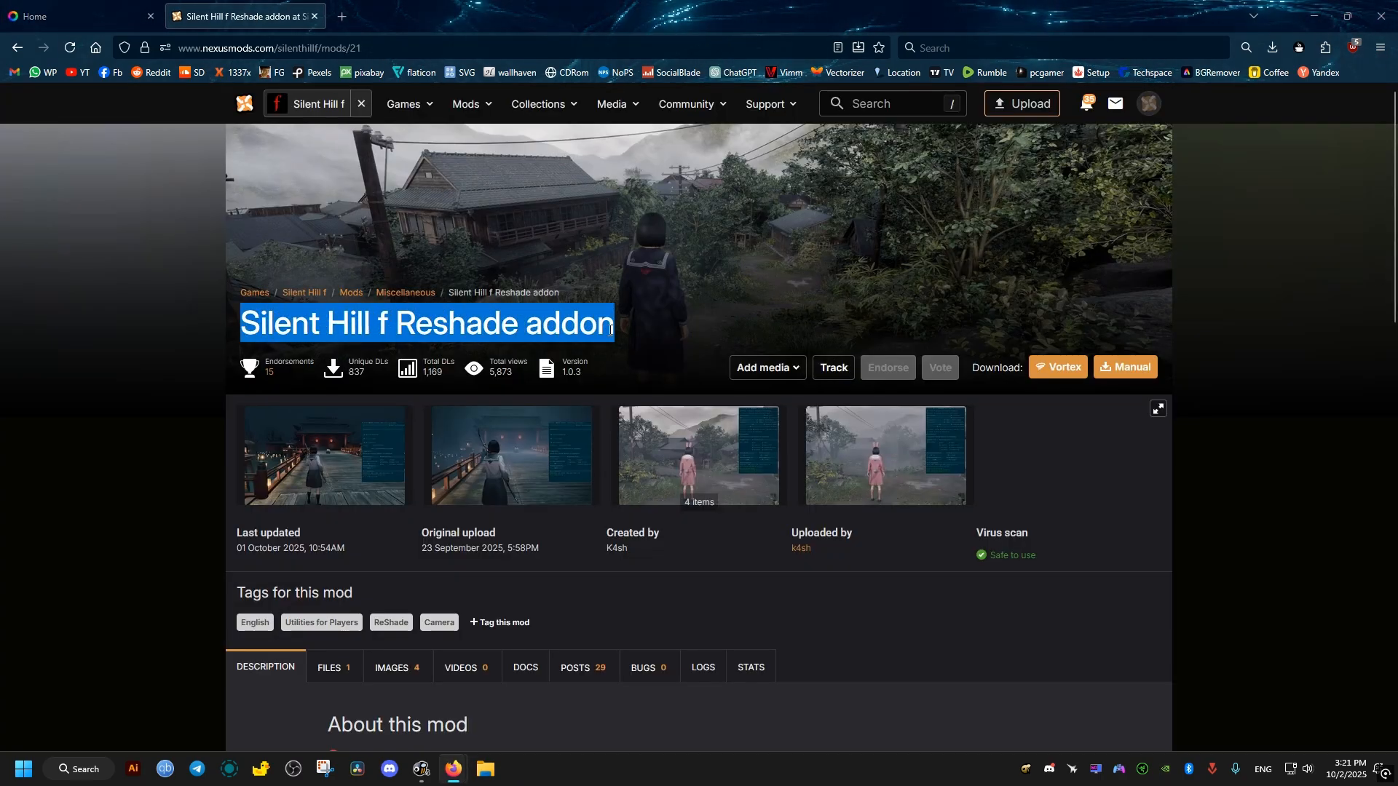
{"action": "left_click", "coordinate": [885, 314]}
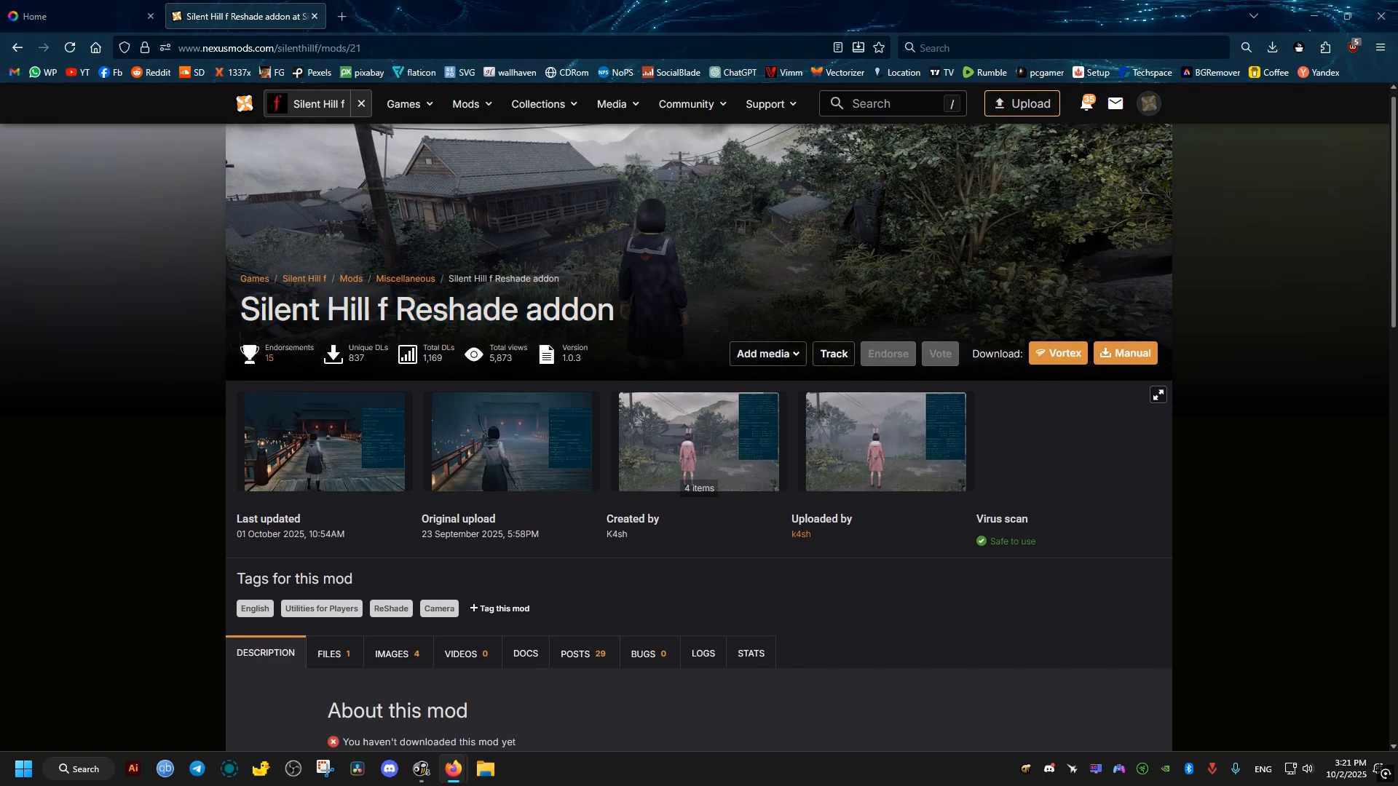
{"action": "scroll", "coordinate": [1234, 237], "scroll_direction": "down", "scroll_amount": 4}
{"action": "left_click", "coordinate": [333, 271]}
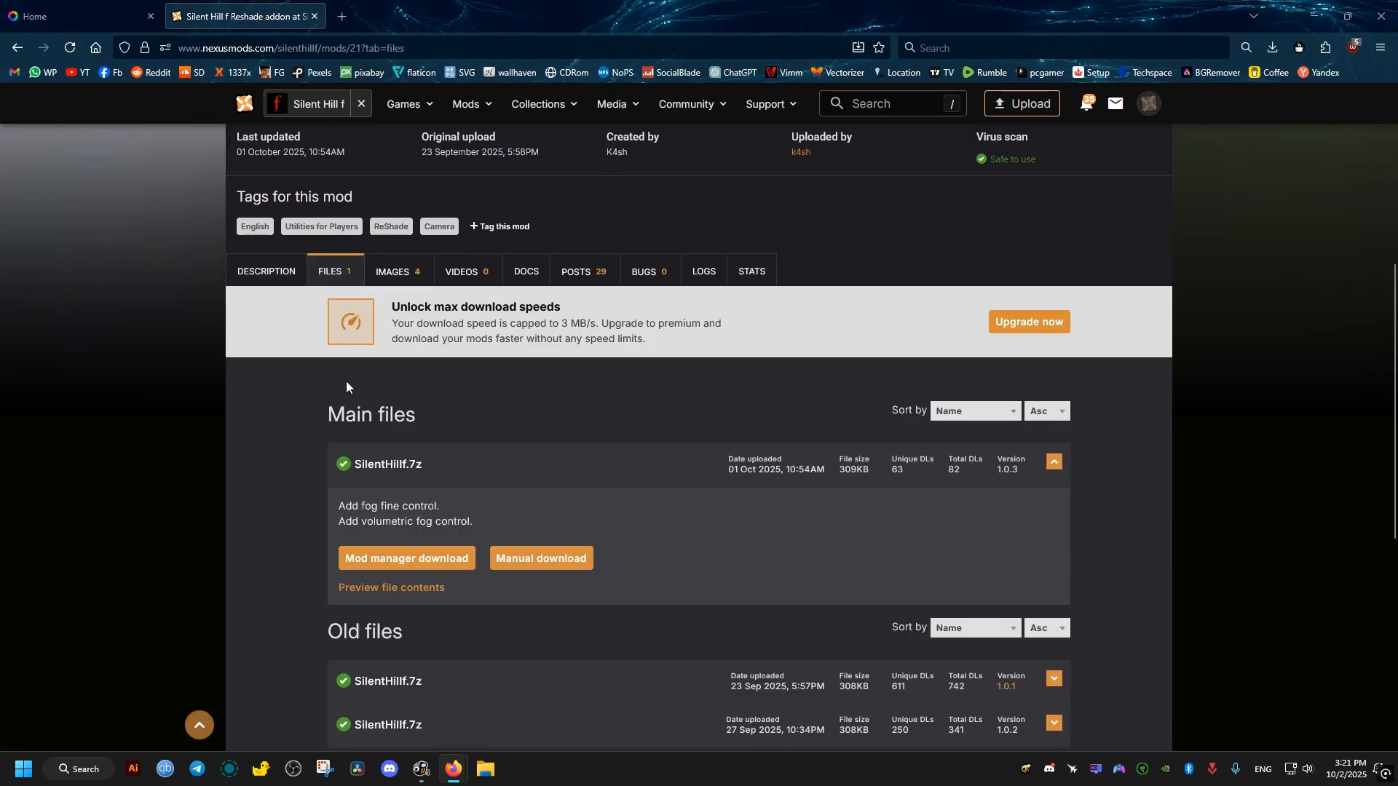
- Start the manual free slow download of SilentHillf.7z past the required-files notice
{"action": "left_click", "coordinate": [541, 559]}
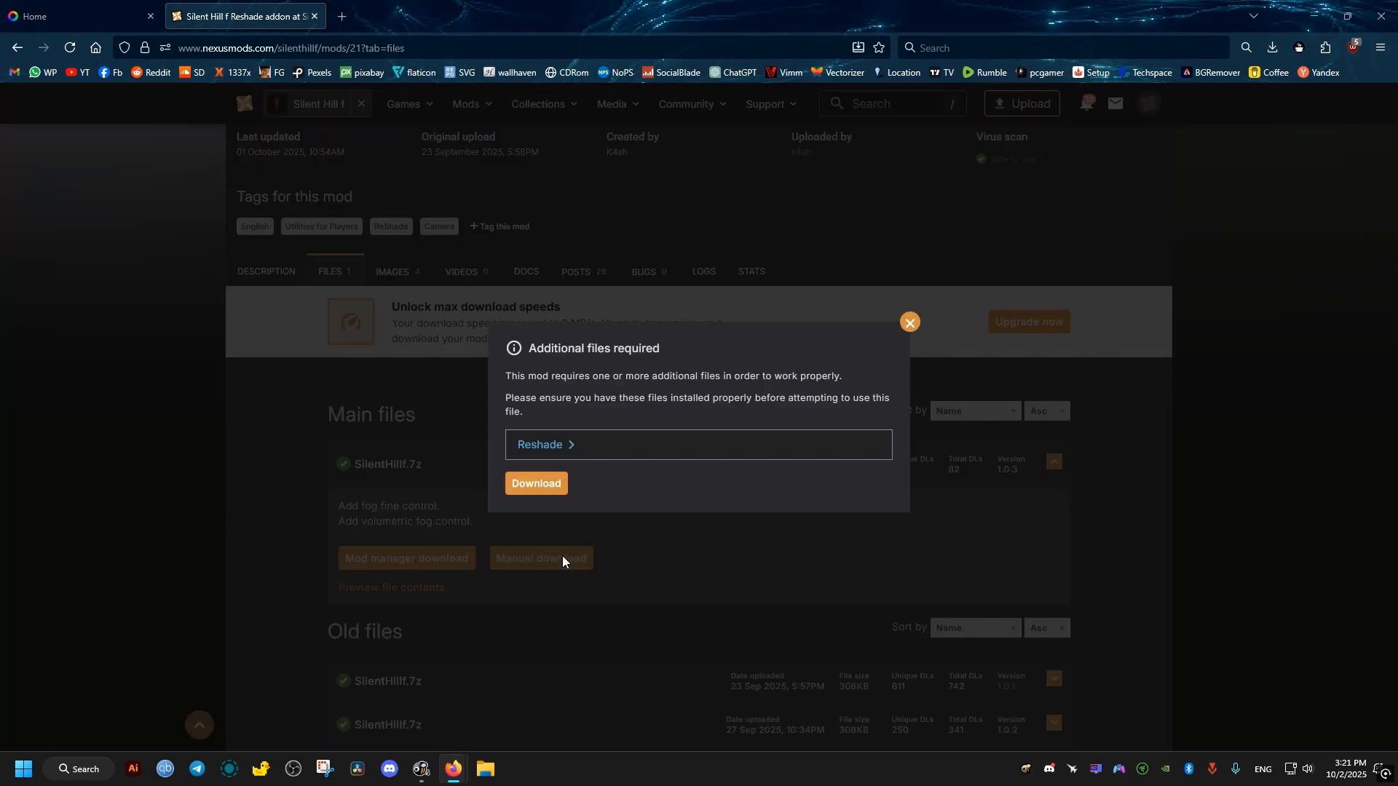
{"action": "left_click", "coordinate": [540, 488]}
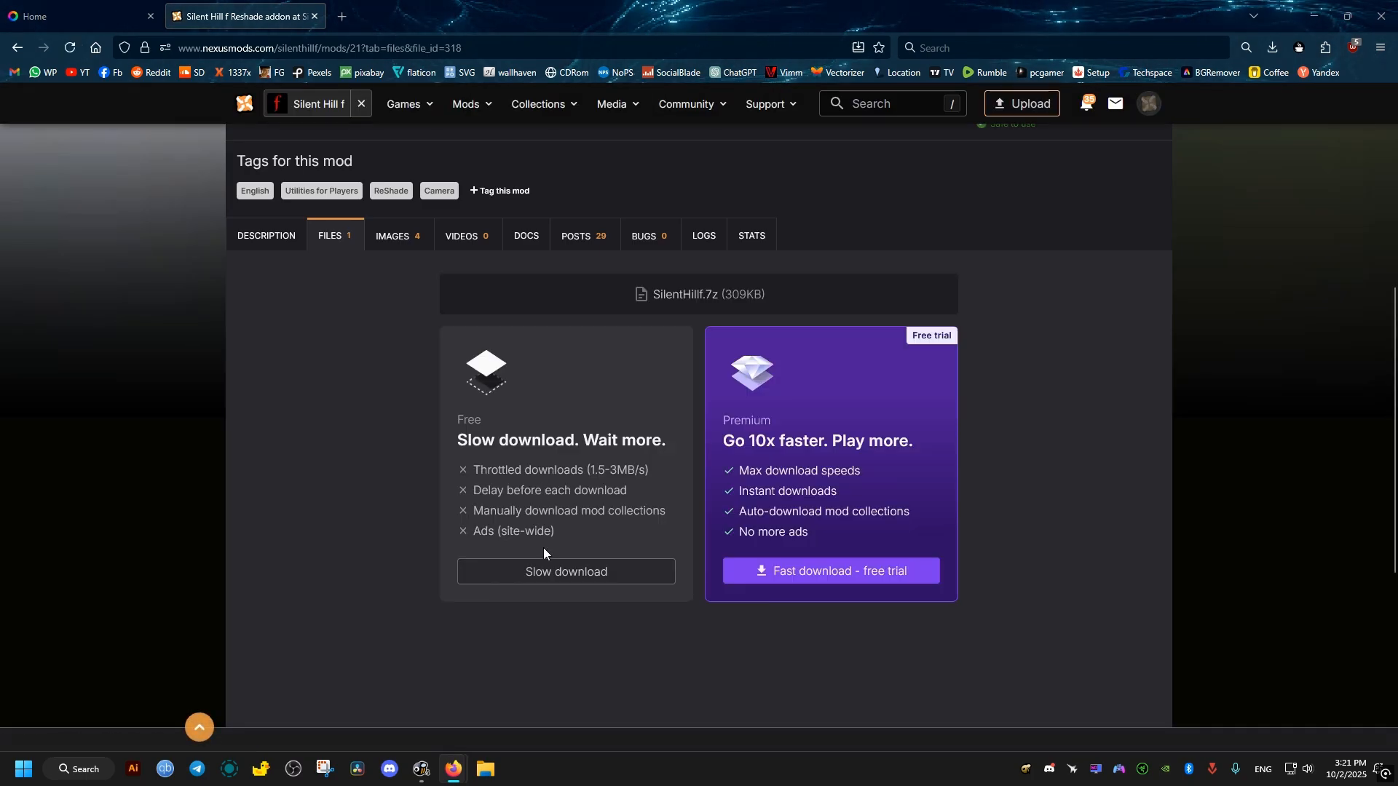
{"action": "left_click", "coordinate": [566, 570]}
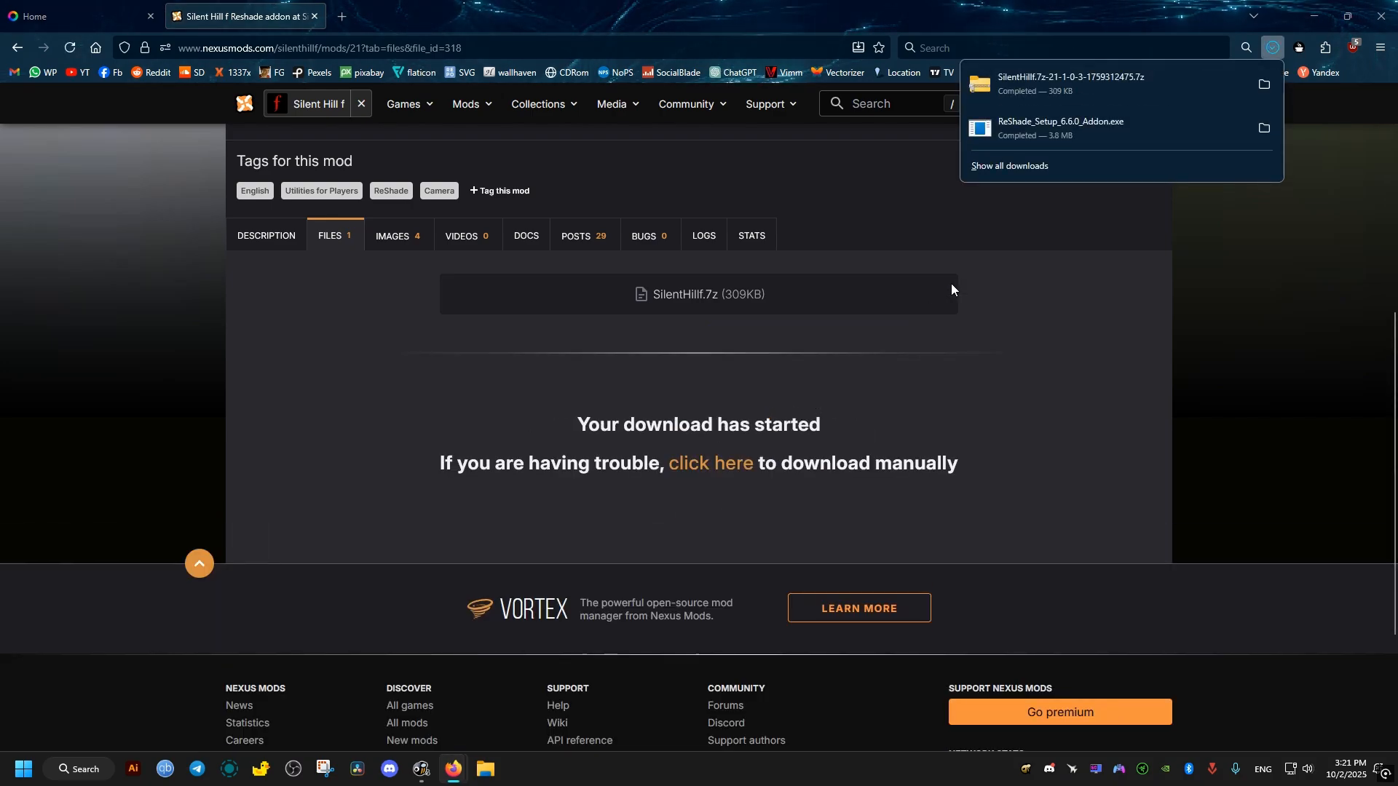
- Show SilentHillf.7z in Downloads and arrange a This PC window beside it
{"action": "mouse_move", "coordinate": [1092, 84]}
{"action": "left_click", "coordinate": [1264, 83]}
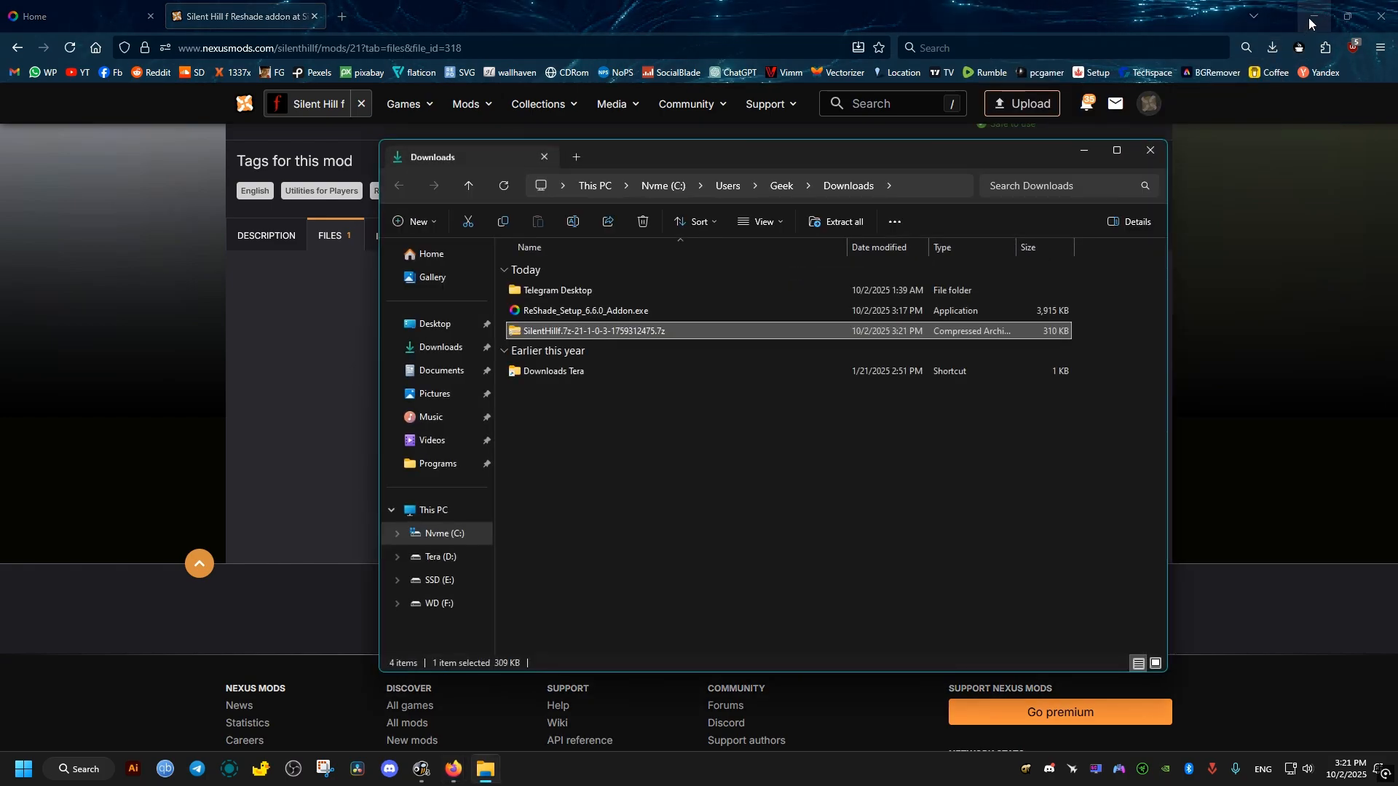
{"action": "left_click", "coordinate": [1308, 18]}
{"action": "left_click_drag", "start_coordinate": [636, 158], "coordinate": [842, 124]}
{"action": "left_click_drag", "start_coordinate": [305, 393], "coordinate": [333, 359]}
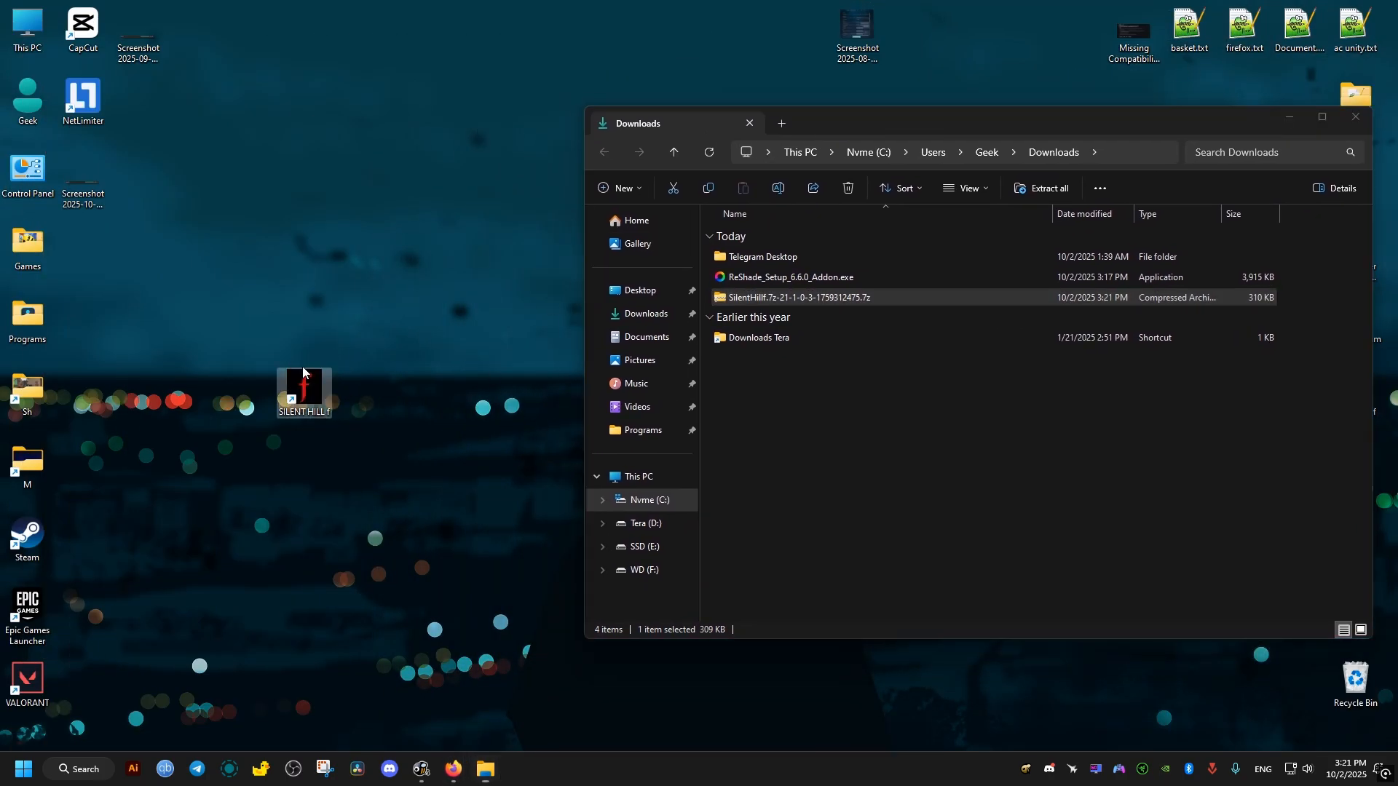
{"action": "double_click", "coordinate": [28, 27]}
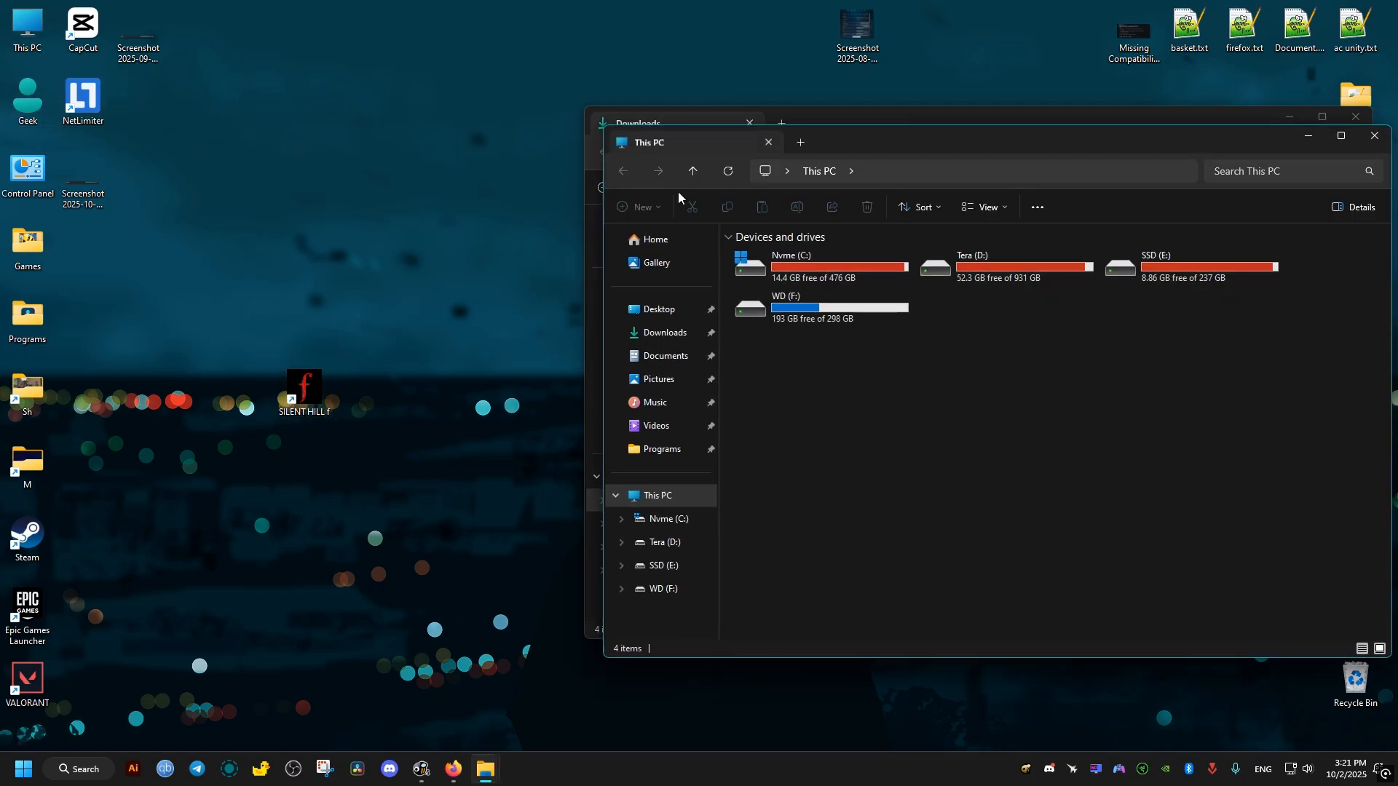
{"action": "left_click_drag", "start_coordinate": [895, 148], "coordinate": [353, 131]}
- Navigate to C:\Program Files (x86)\Steam\steamapps\common\SILENT HILL f\SHf\Binaries\Win64
{"action": "double_click", "coordinate": [231, 244]}
{"action": "double_click", "coordinate": [187, 382]}
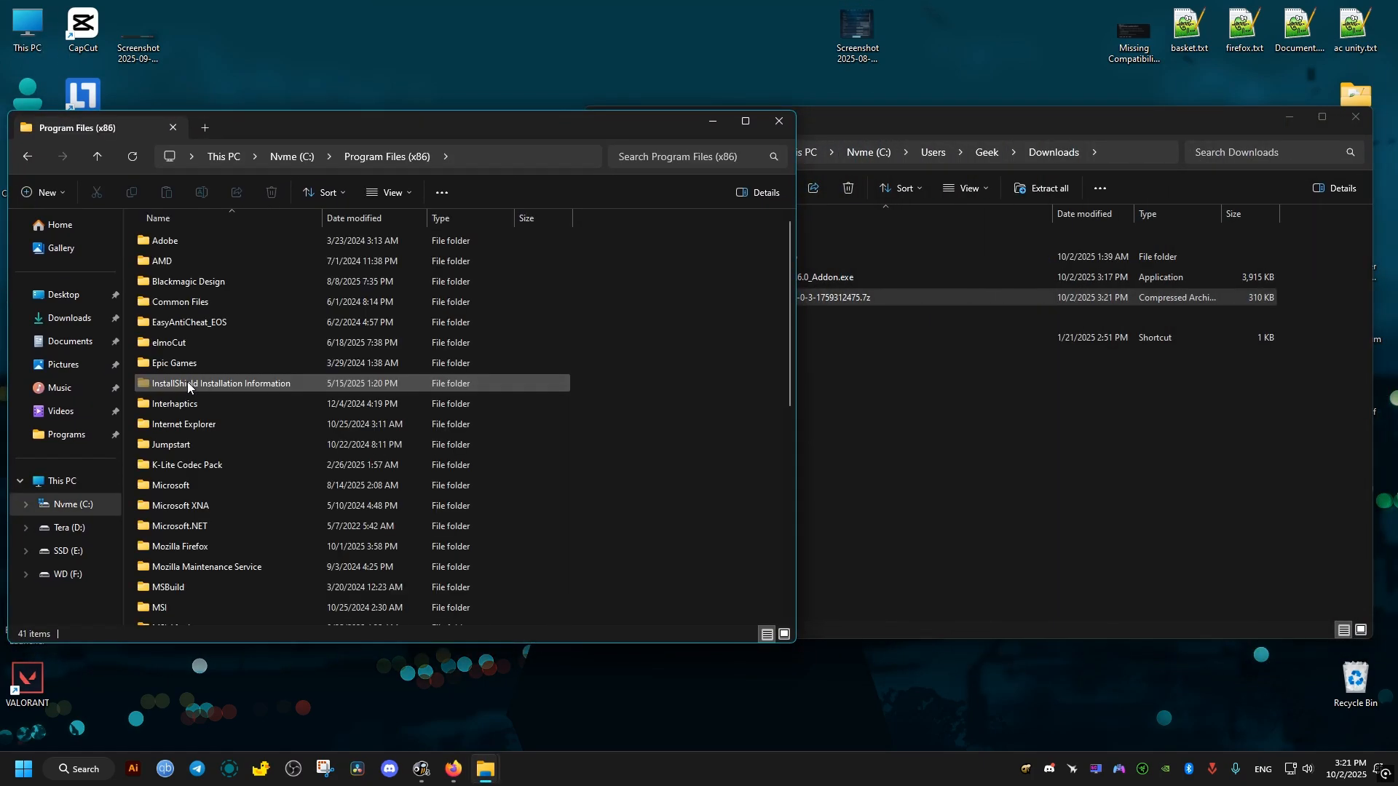
{"action": "scroll", "coordinate": [178, 552], "scroll_direction": "down", "scroll_amount": 5}
{"action": "scroll", "coordinate": [180, 569], "scroll_direction": "down", "scroll_amount": 3}
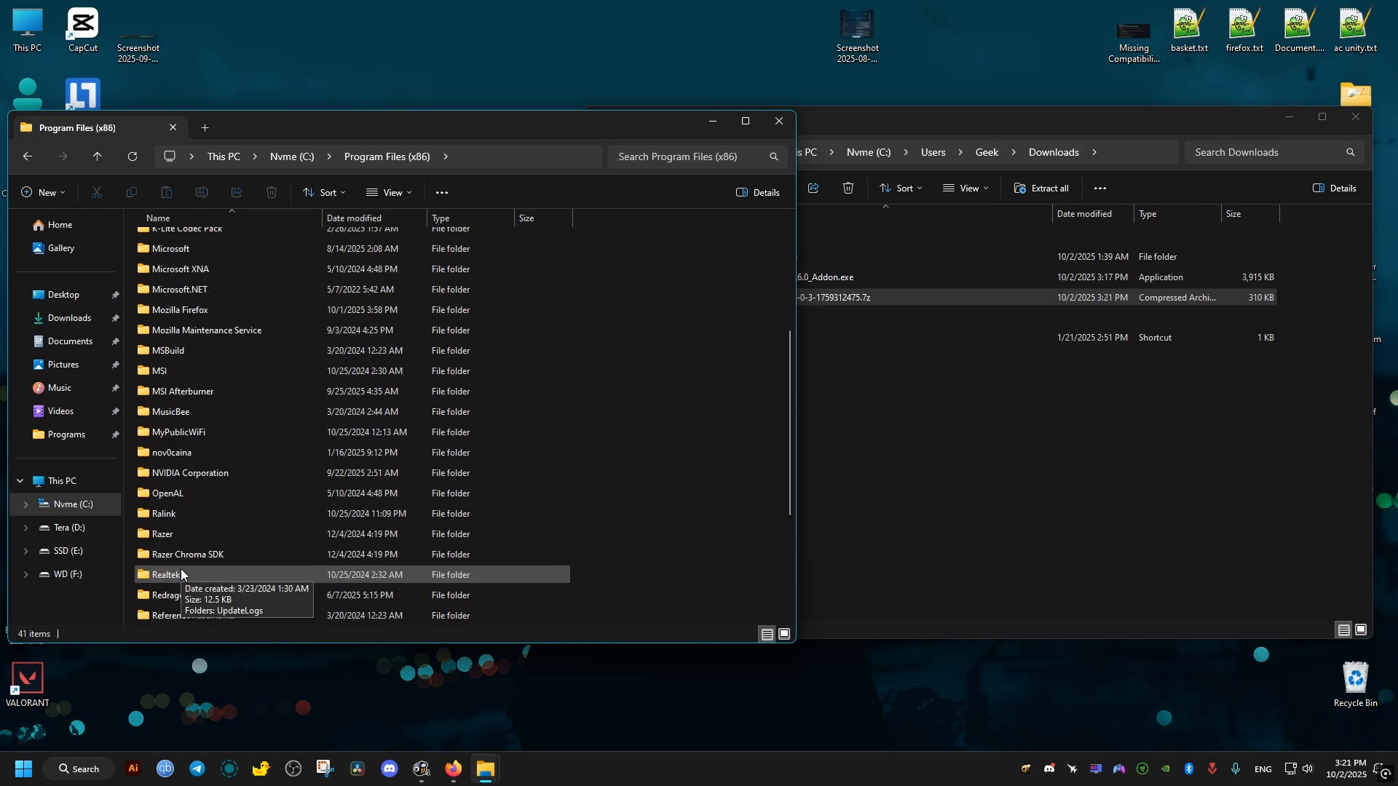
{"action": "scroll", "coordinate": [179, 569], "scroll_direction": "down", "scroll_amount": 3}
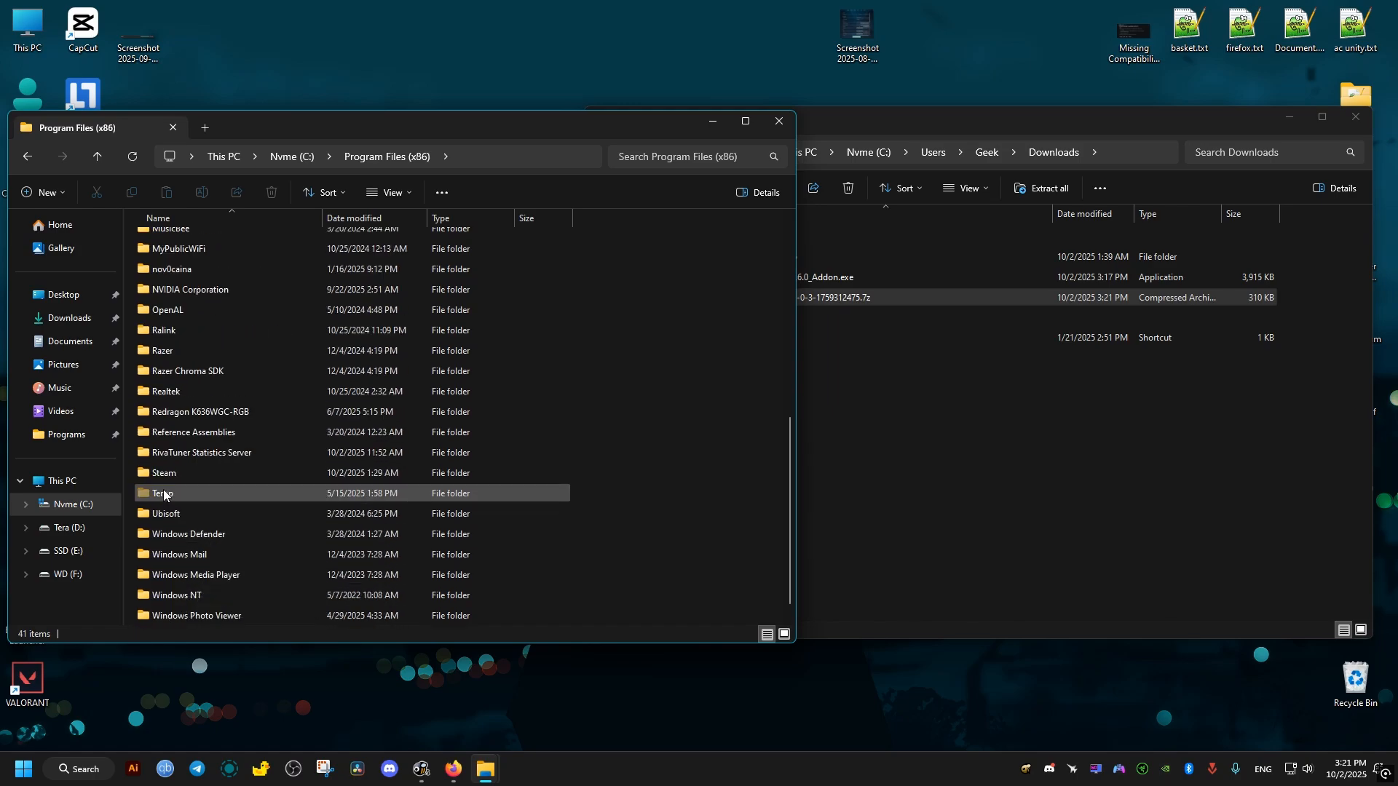
{"action": "double_click", "coordinate": [195, 469]}
{"action": "scroll", "coordinate": [205, 342], "scroll_direction": "down", "scroll_amount": 5}
{"action": "double_click", "coordinate": [194, 453]}
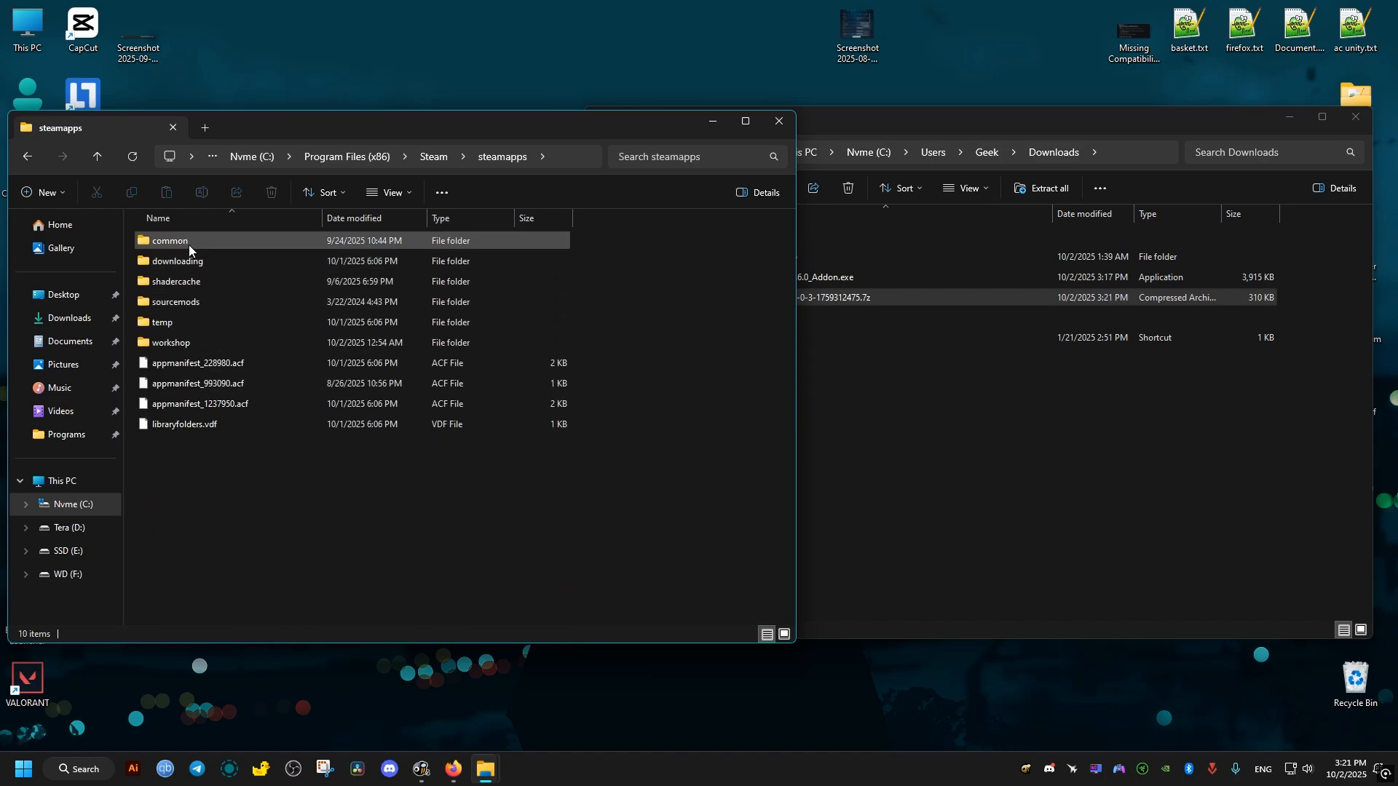
{"action": "double_click", "coordinate": [189, 245]}
{"action": "double_click", "coordinate": [205, 342]}
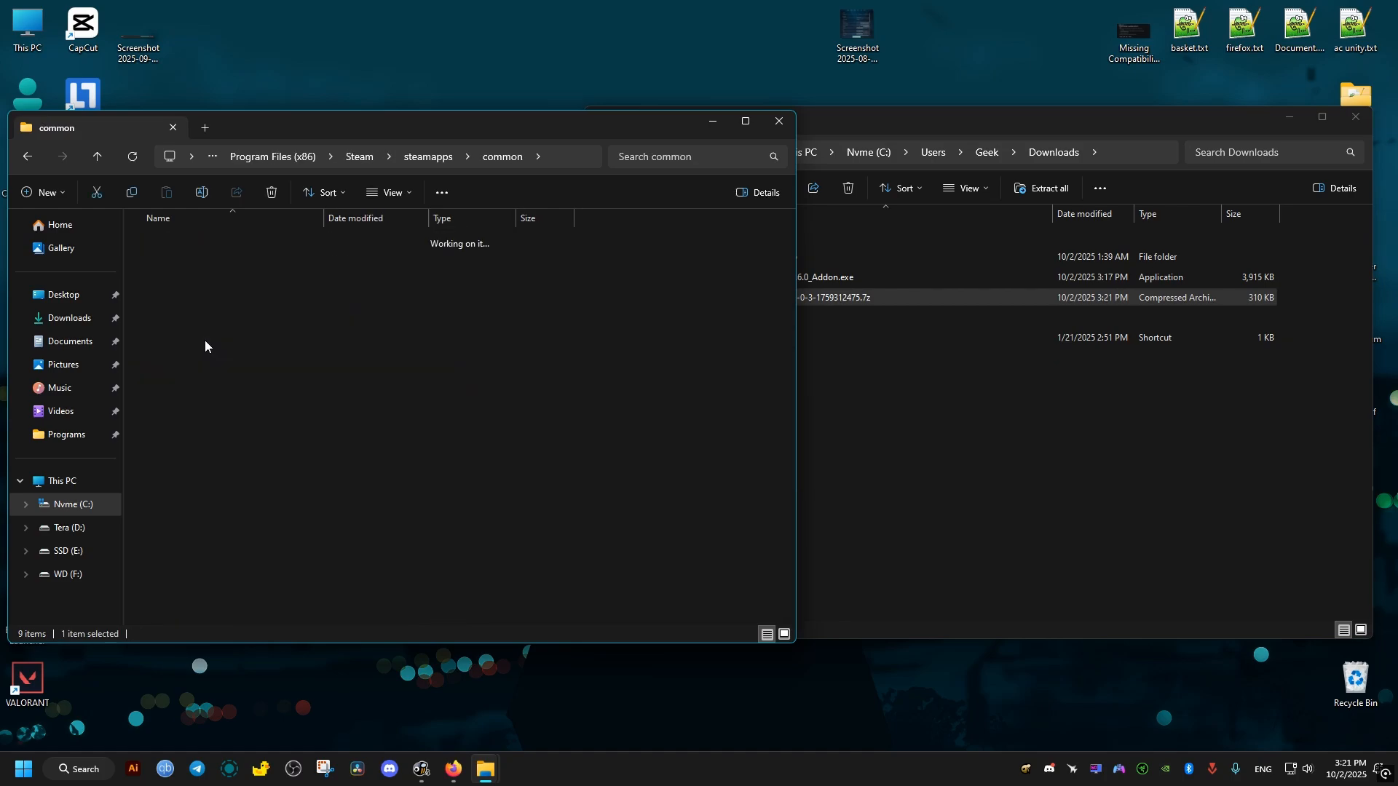
{"action": "double_click", "coordinate": [206, 263]}
{"action": "double_click", "coordinate": [212, 241]}
{"action": "double_click", "coordinate": [212, 241]}
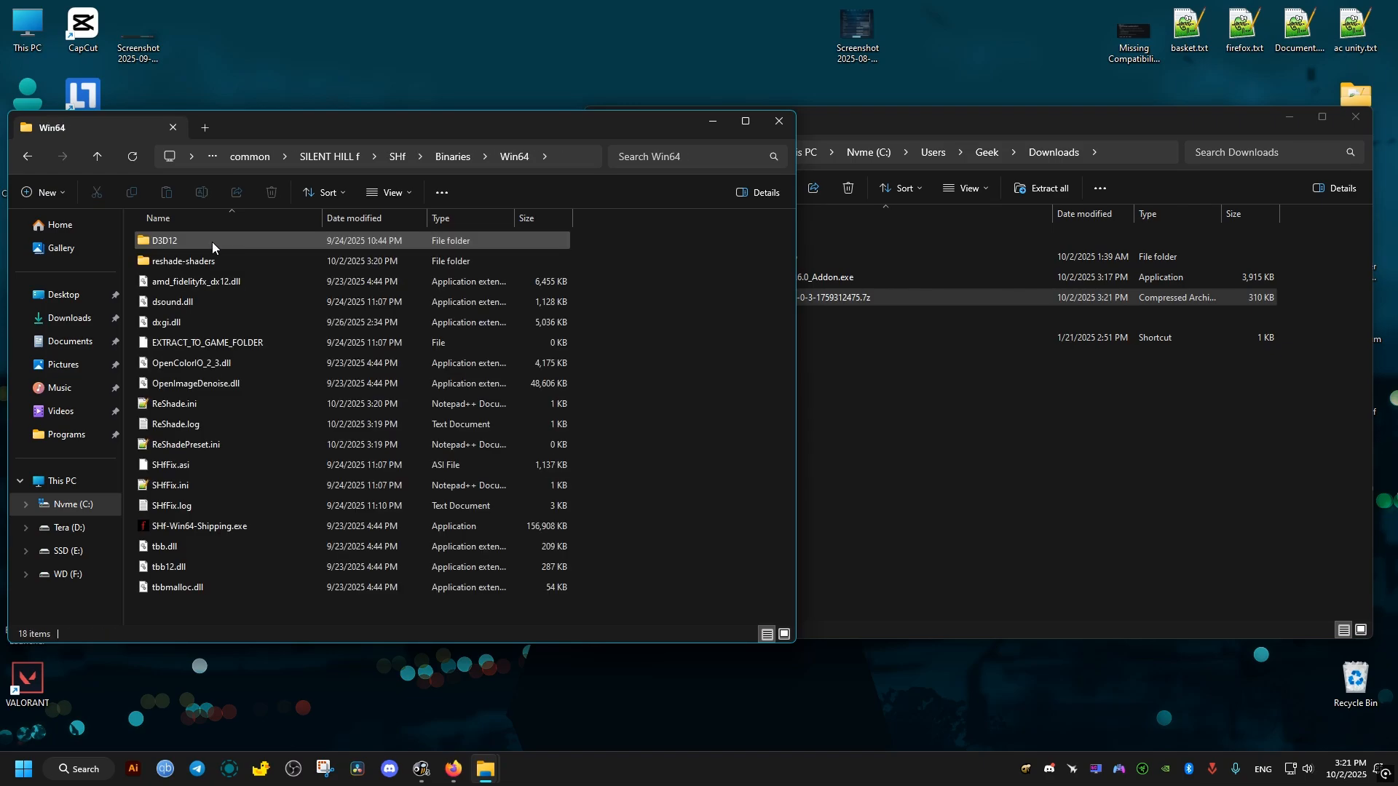
- Place the Downloads window alongside Win64 and open the SilentHillf.7z archive
{"action": "left_click_drag", "start_coordinate": [854, 128], "coordinate": [1027, 162]}
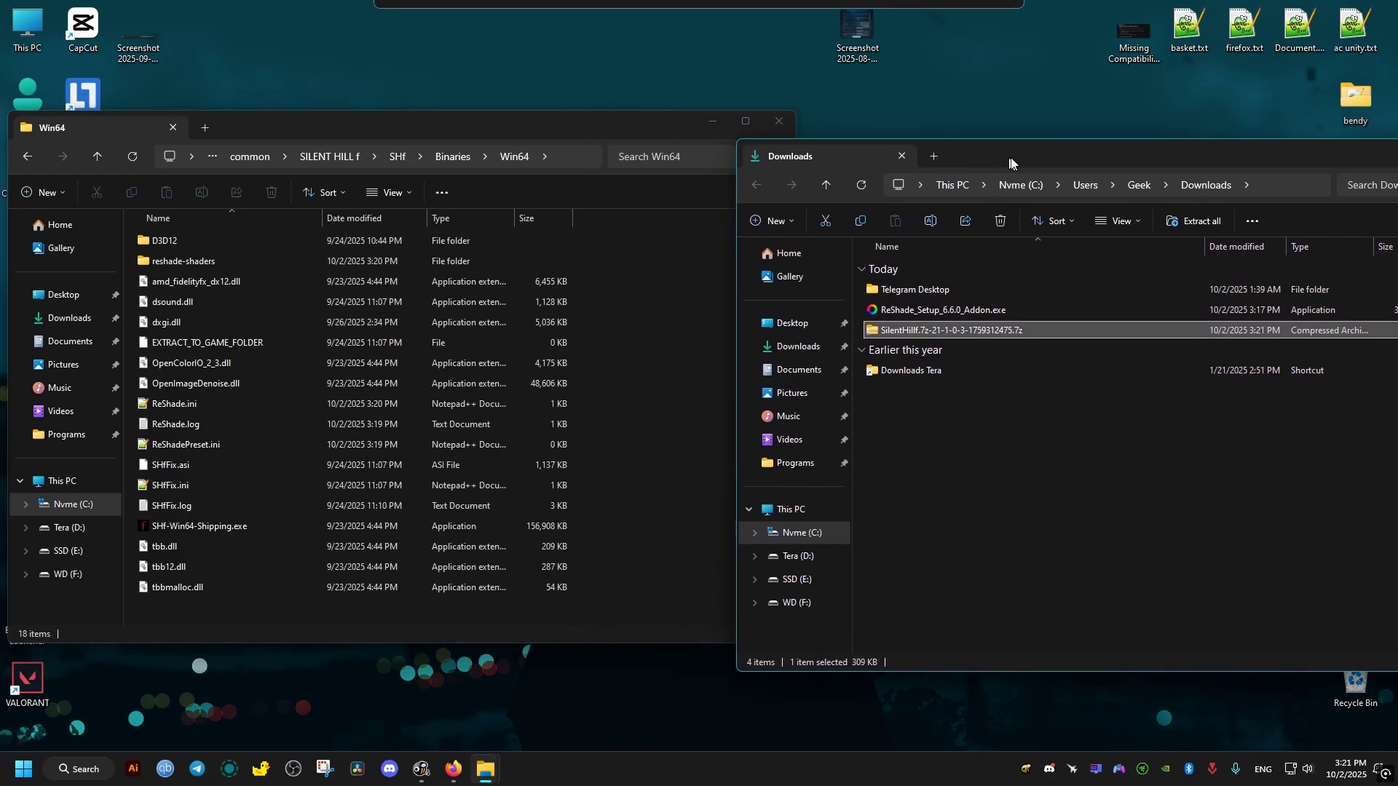
{"action": "double_click", "coordinate": [952, 331]}
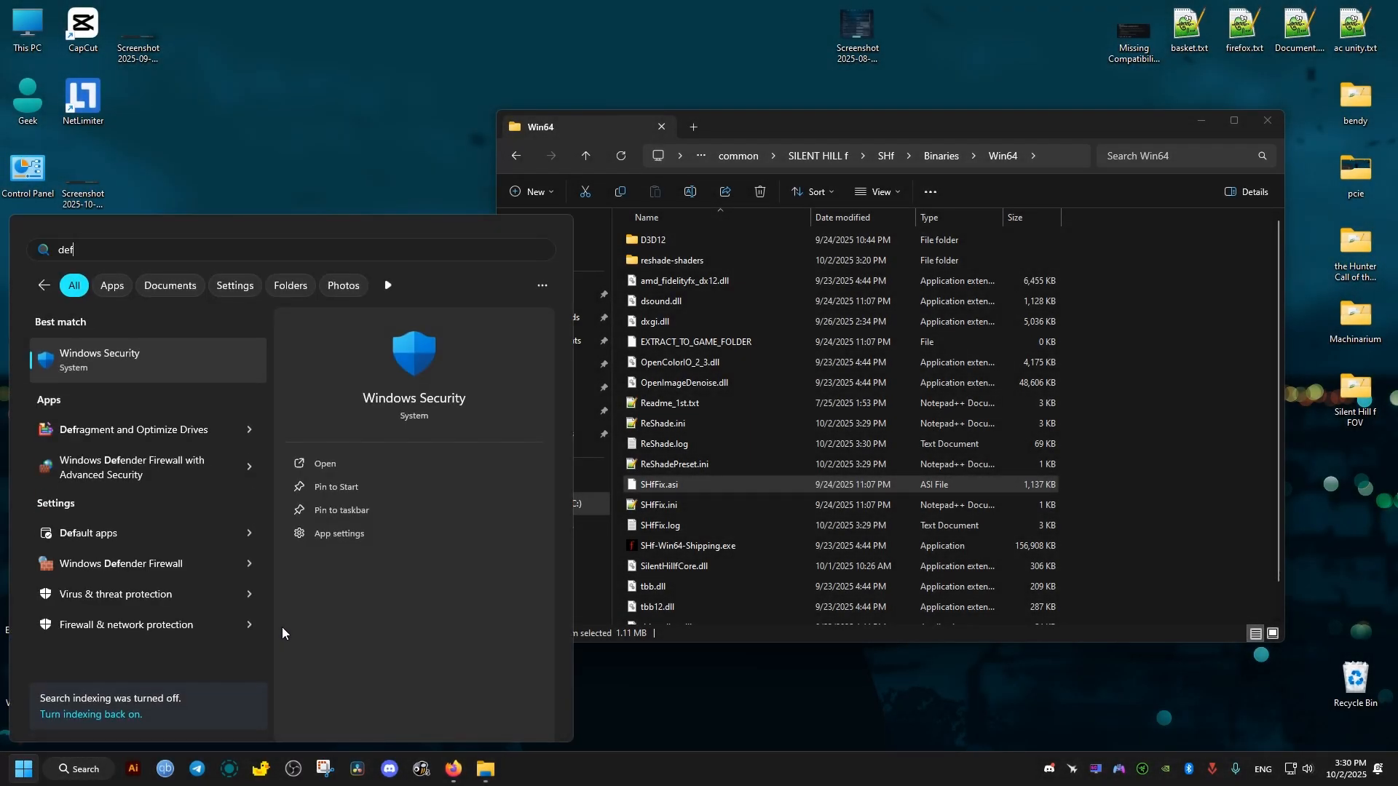
- In Windows Security protection history, expand the quarantined SilentHillfUI.addon threat and choose its Actions to restore it
{"action": "left_click", "coordinate": [135, 351]}
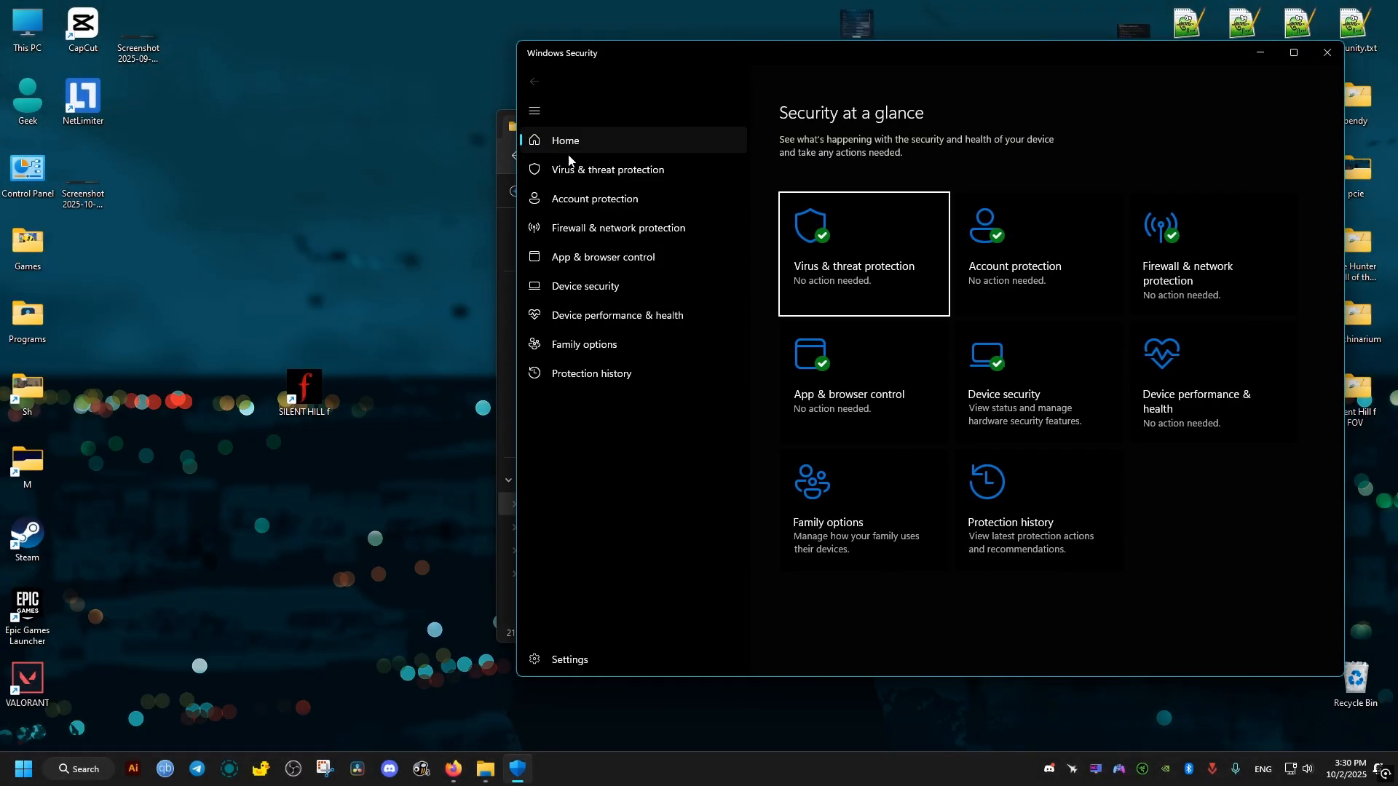
{"action": "left_click", "coordinate": [606, 170]}
{"action": "left_click", "coordinate": [820, 377]}
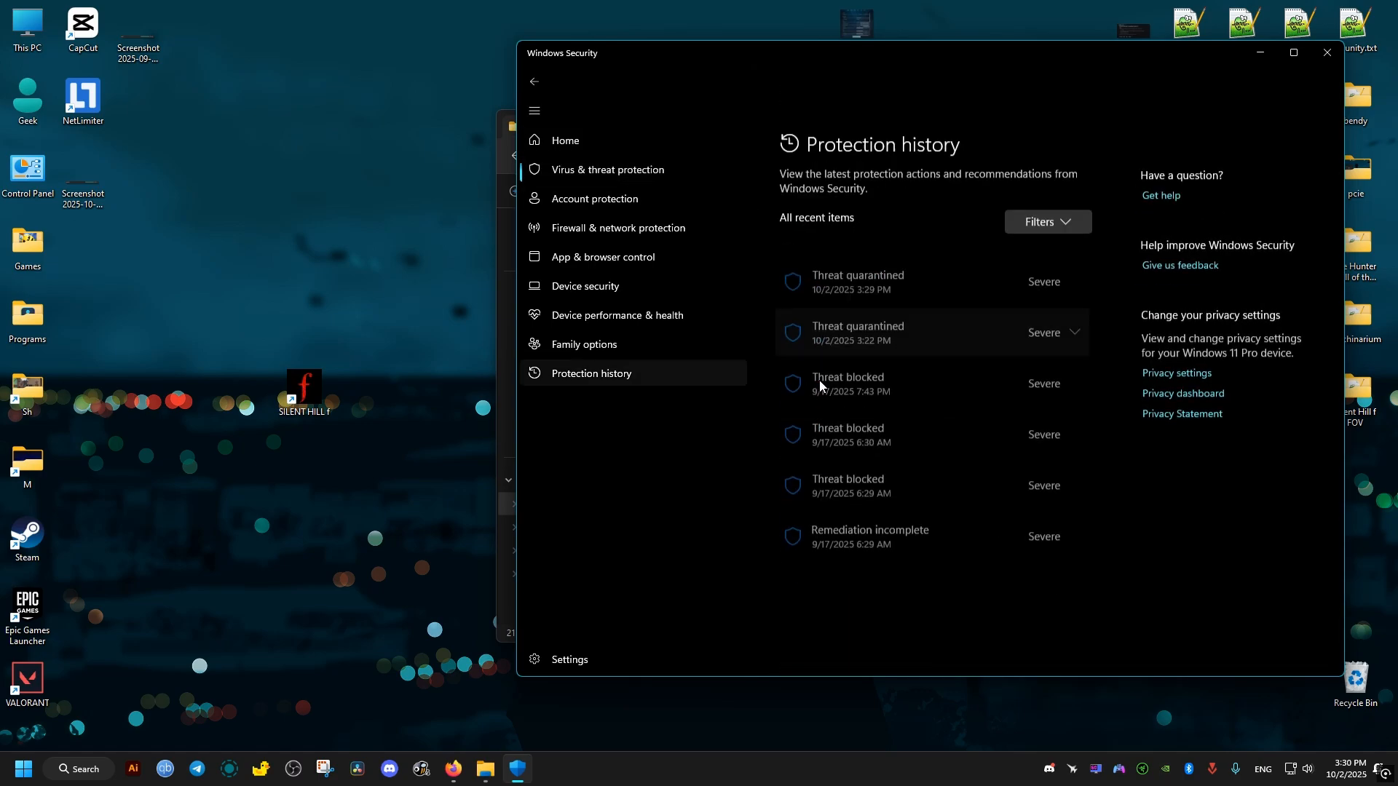
{"action": "left_click", "coordinate": [1014, 225]}
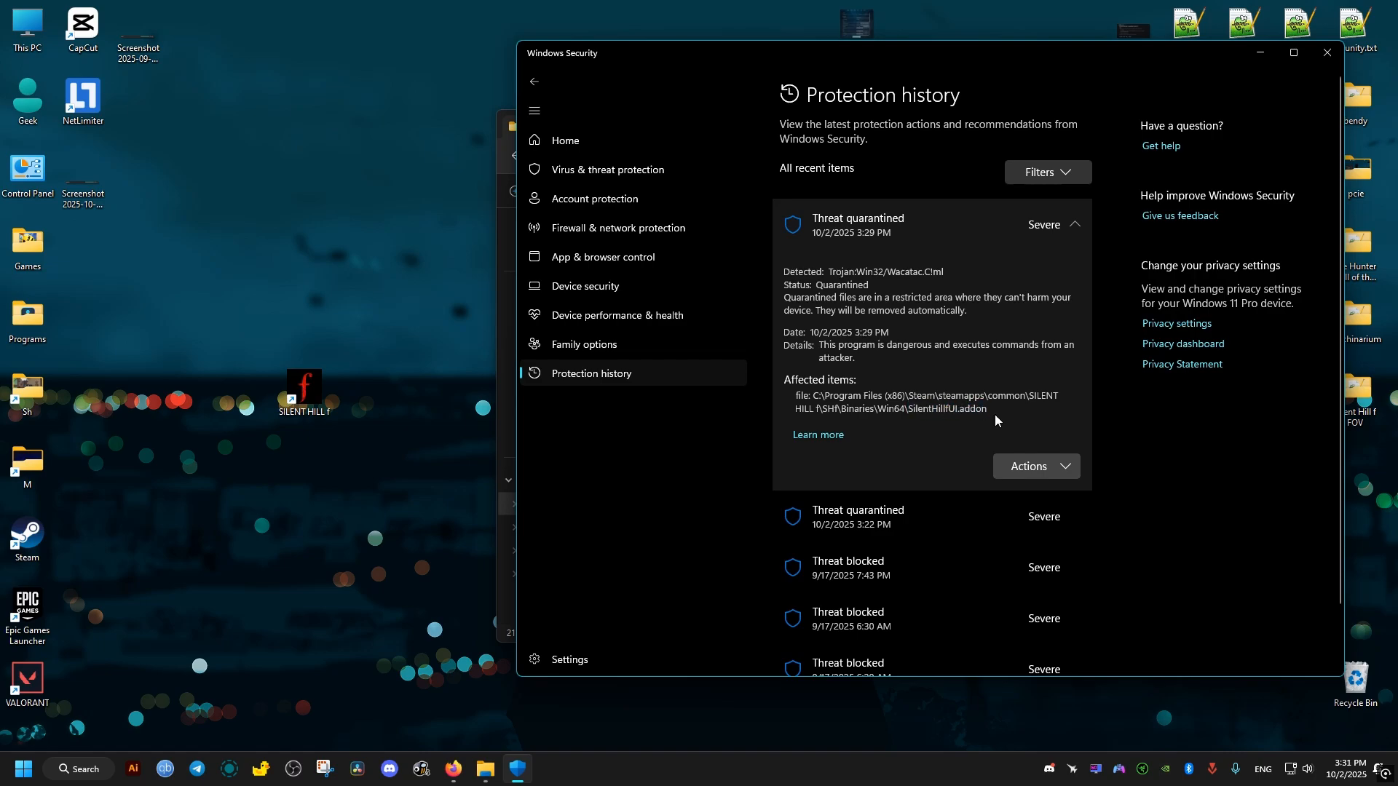
{"action": "left_click", "coordinate": [1072, 475]}
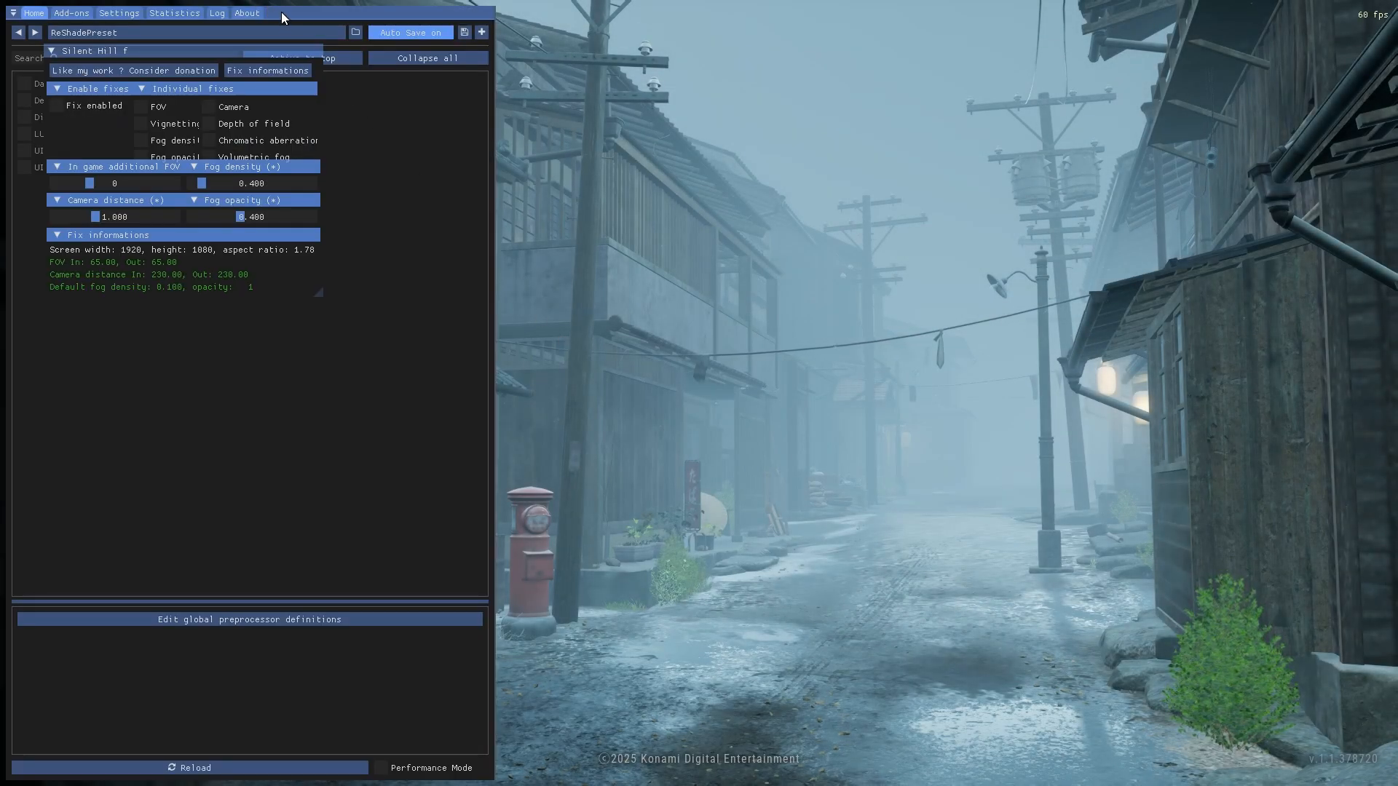
- Dock the Silent Hill f addon panel as a tab into the main ReShade window and reposition it
{"action": "left_click_drag", "start_coordinate": [283, 12], "coordinate": [987, 42]}
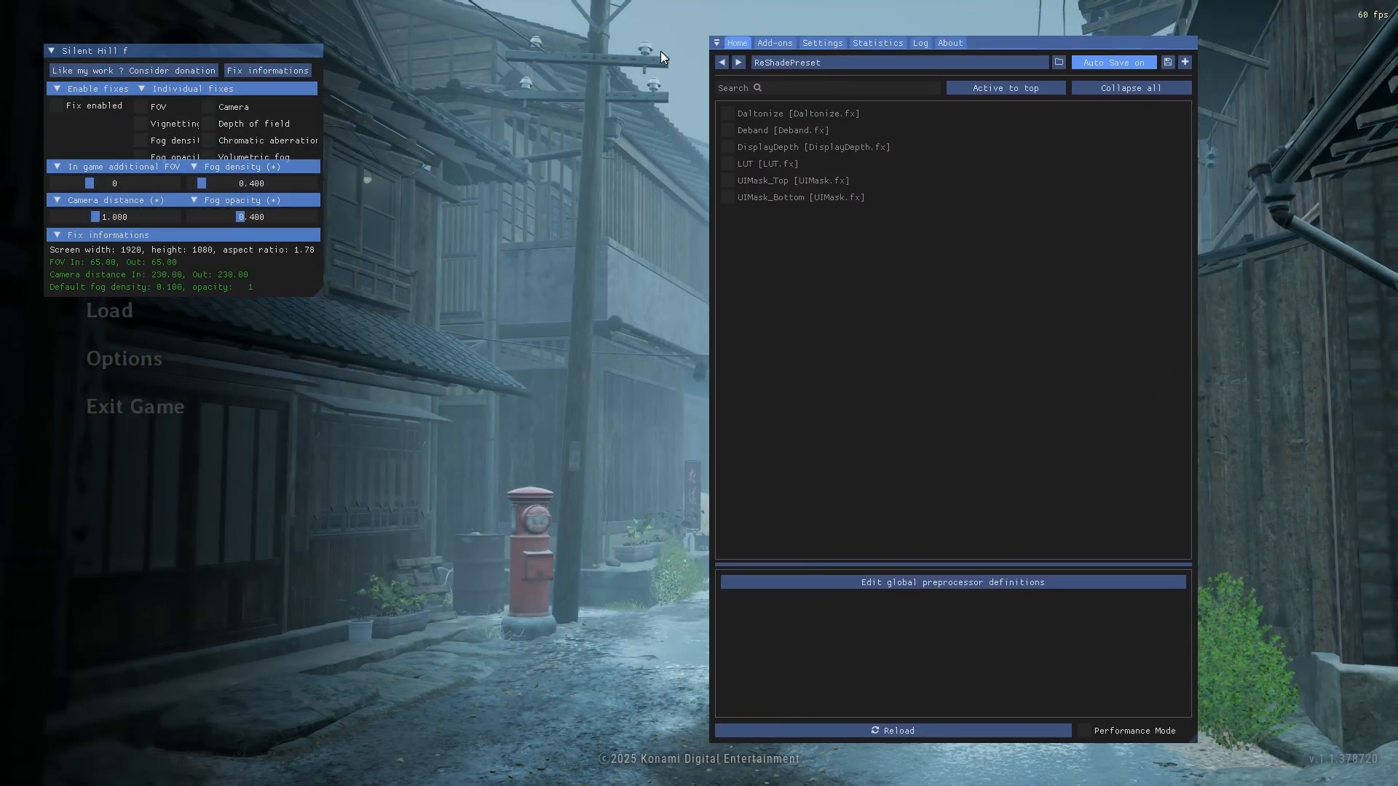
{"action": "left_click_drag", "start_coordinate": [169, 51], "coordinate": [490, 167]}
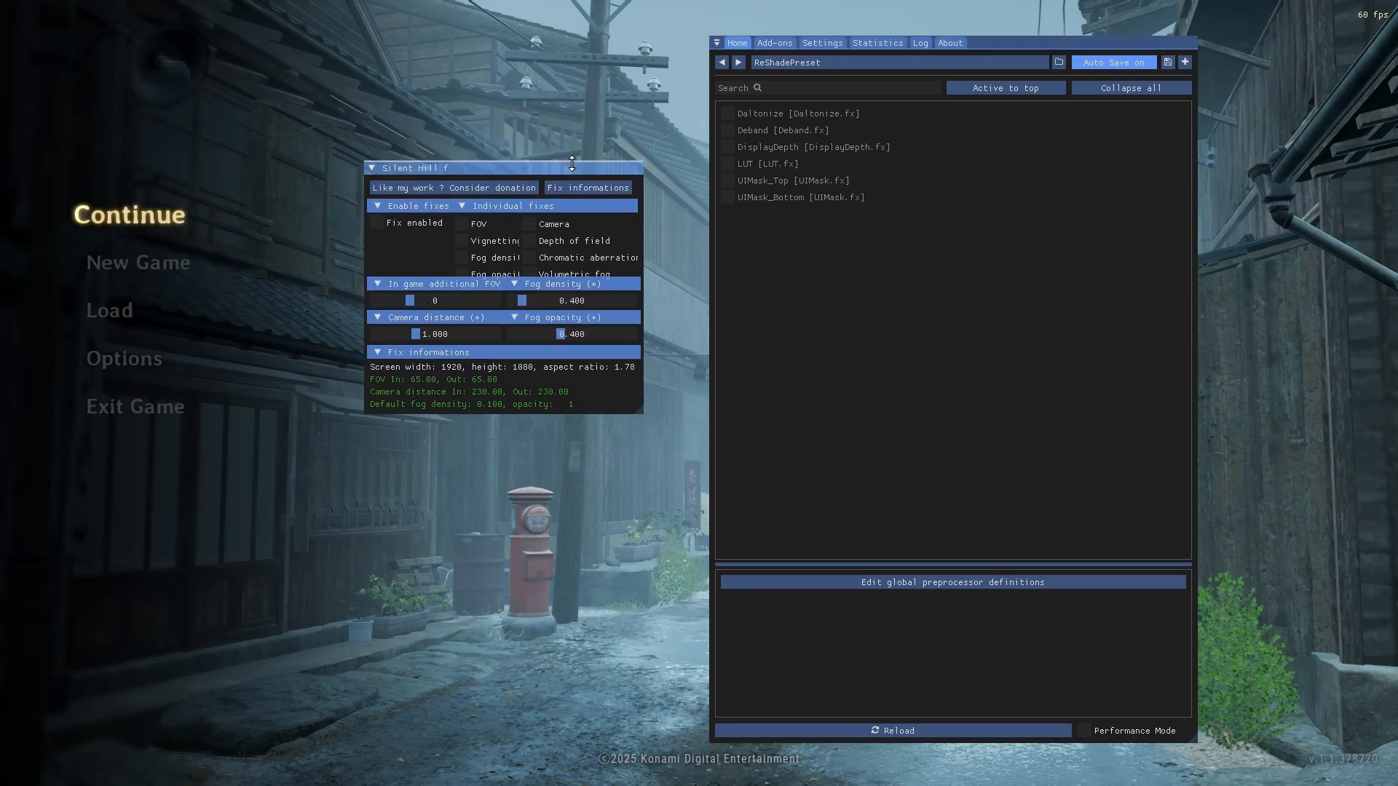
{"action": "left_click_drag", "start_coordinate": [381, 169], "coordinate": [1030, 41]}
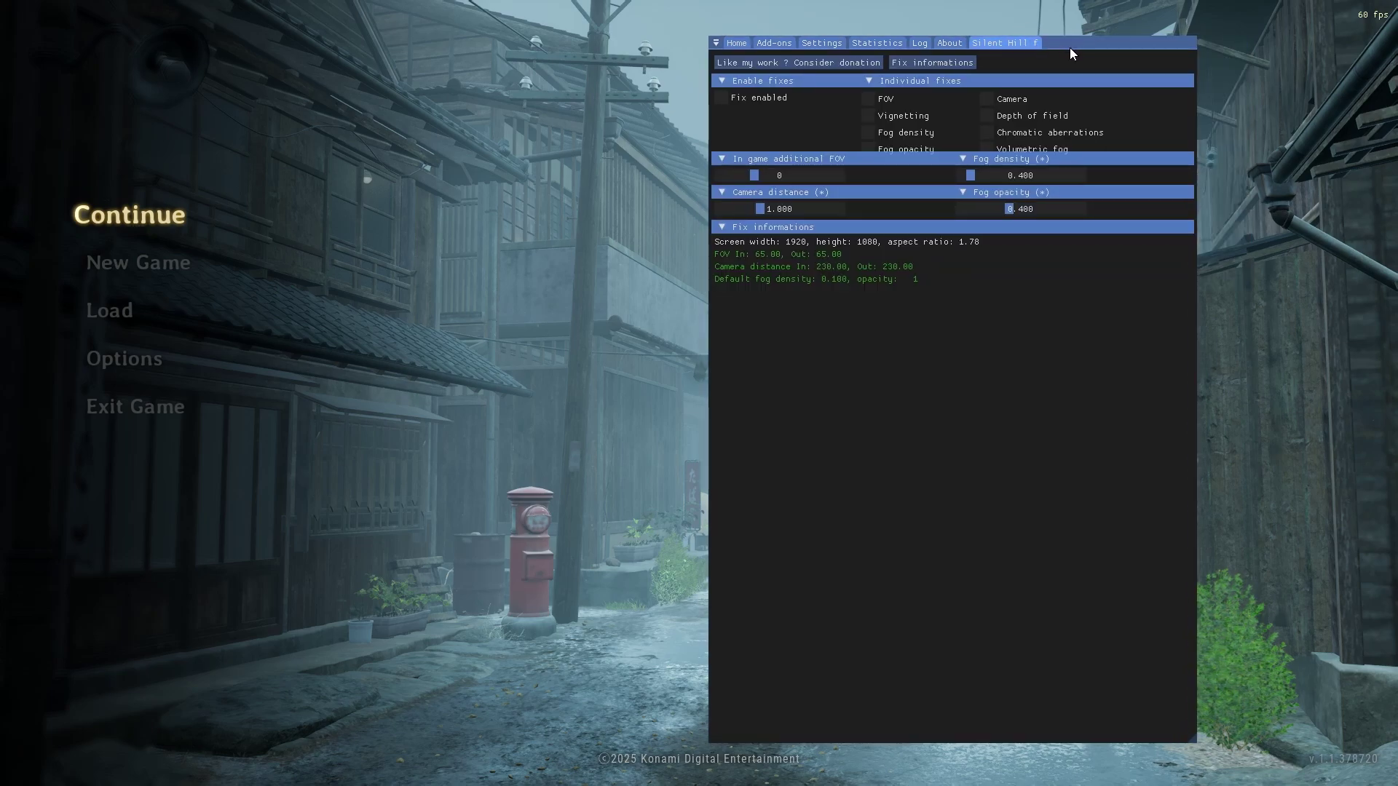
{"action": "left_click_drag", "start_coordinate": [1070, 47], "coordinate": [752, 53]}
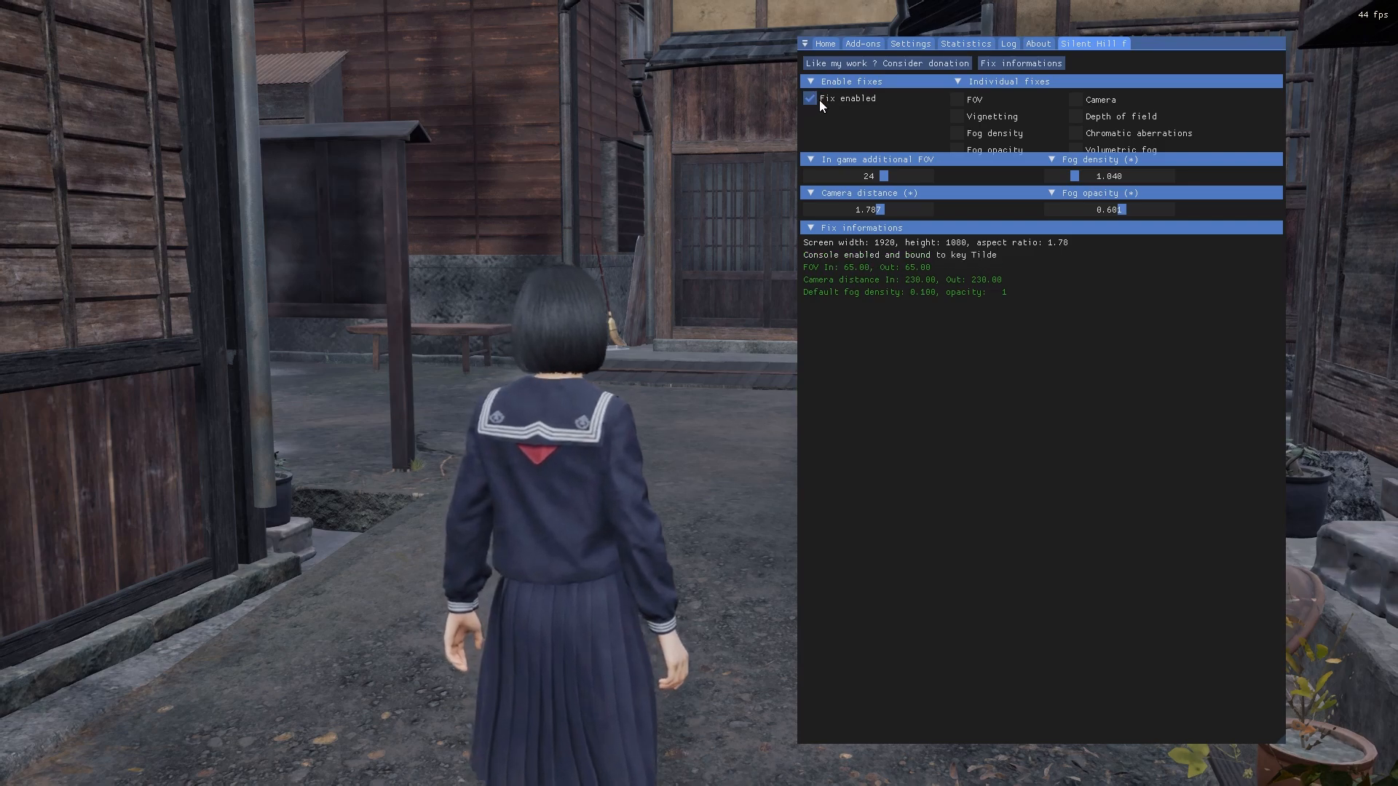
- Enable the FOV fix and test the vignetting and fog density fix checkboxes, leaving them off
{"action": "left_click_drag", "start_coordinate": [882, 176], "coordinate": [883, 176]}
{"action": "left_click", "coordinate": [959, 102]}
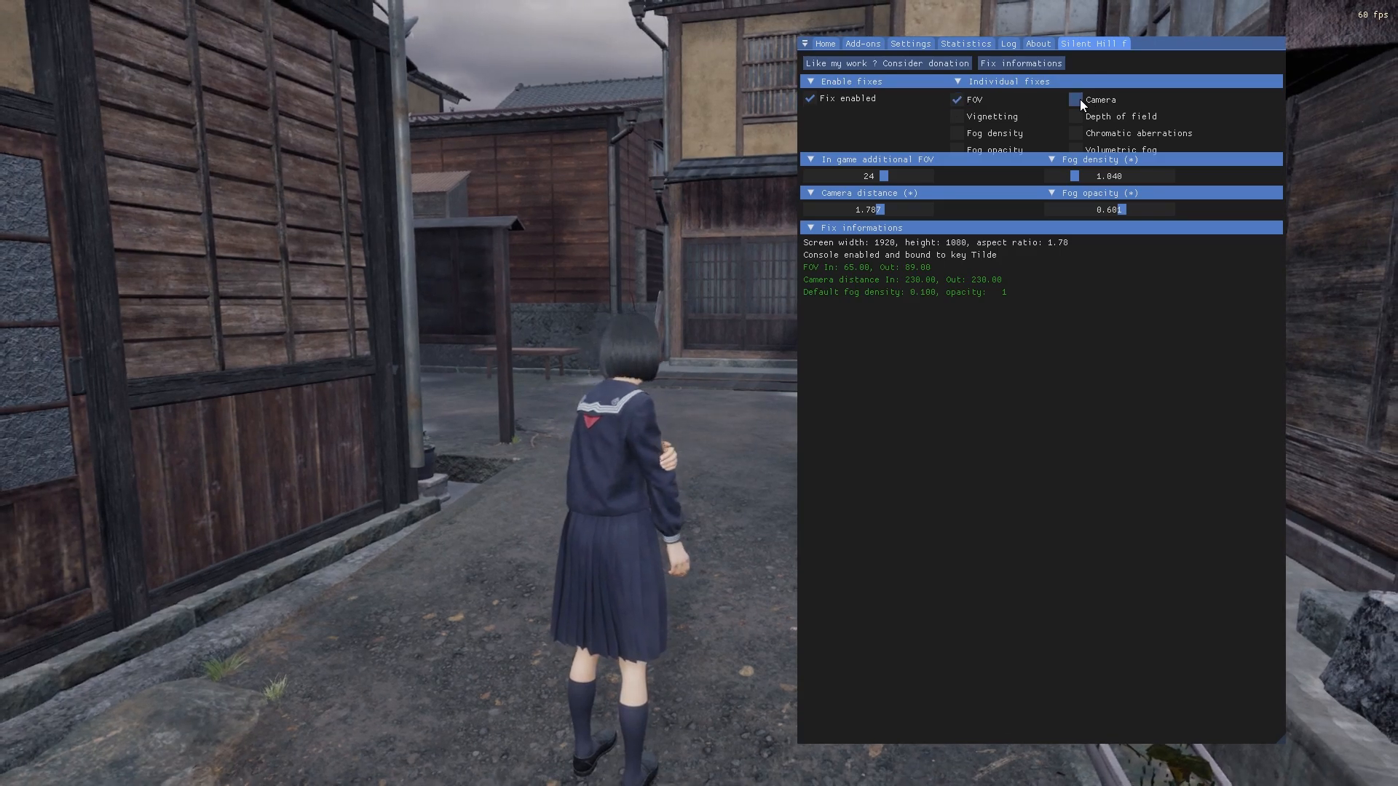
{"action": "left_click", "coordinate": [959, 117]}
{"action": "left_click", "coordinate": [959, 117]}
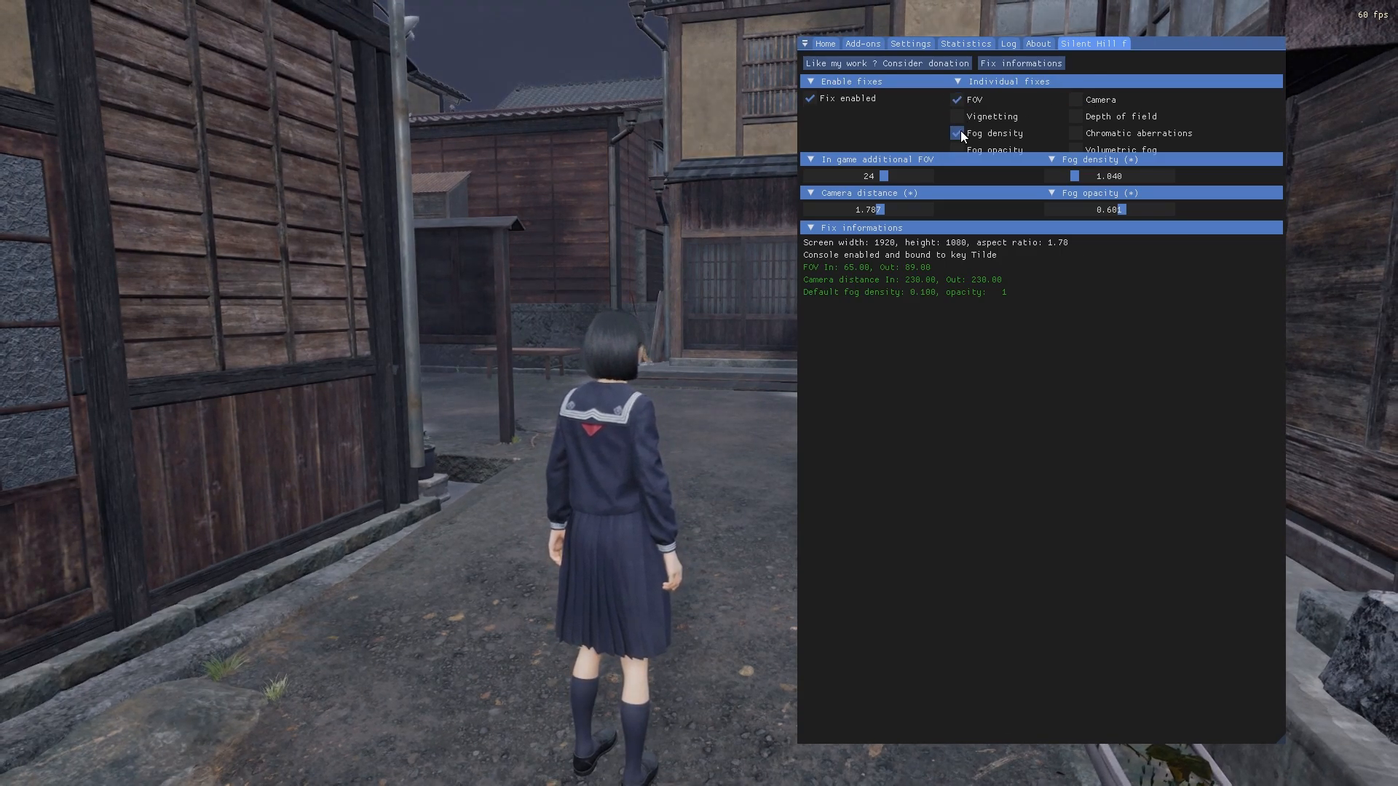
{"action": "left_click", "coordinate": [959, 130]}
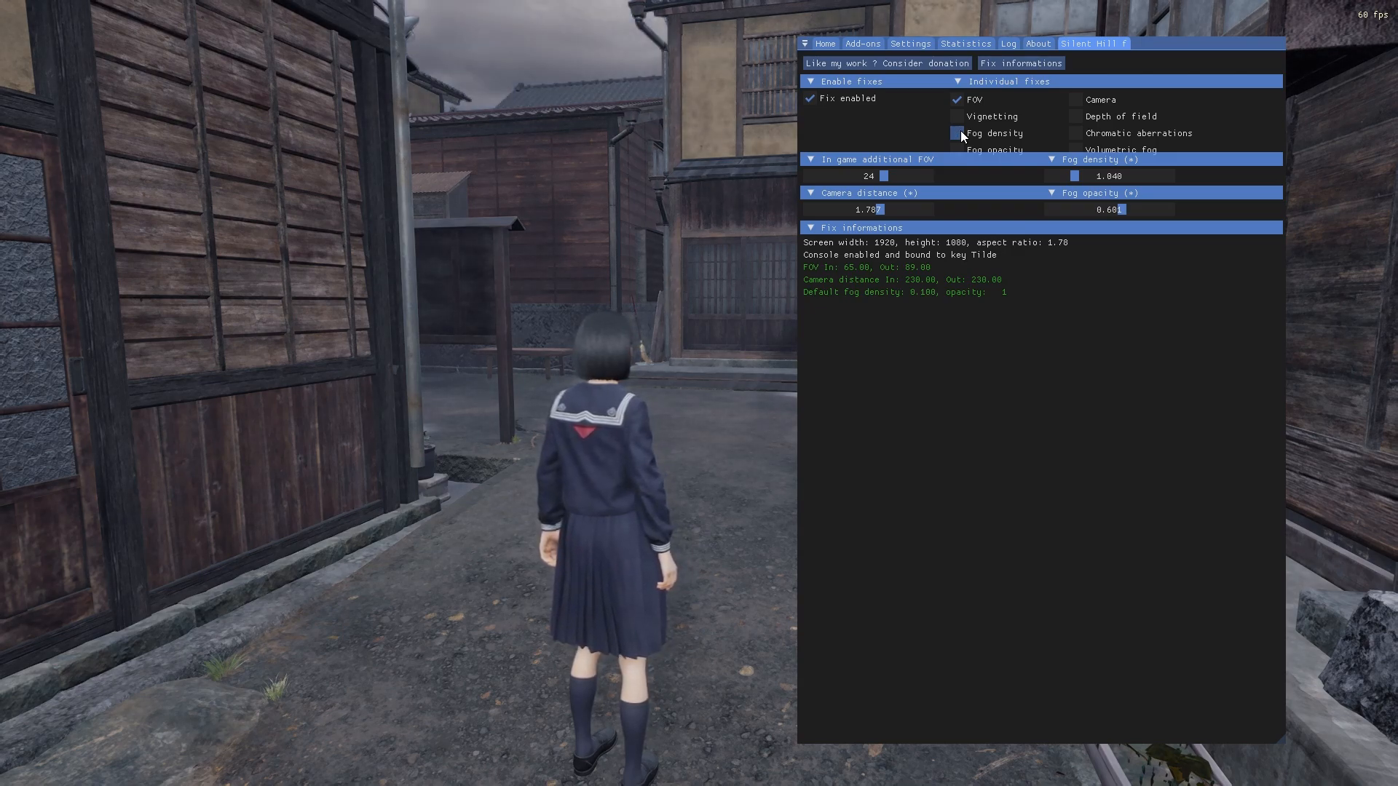
- Test the volumetric fog fix off, then raise in-game additional FOV to 50 for a 115 view
{"action": "left_click", "coordinate": [1076, 151]}
{"action": "left_click", "coordinate": [1076, 151]}
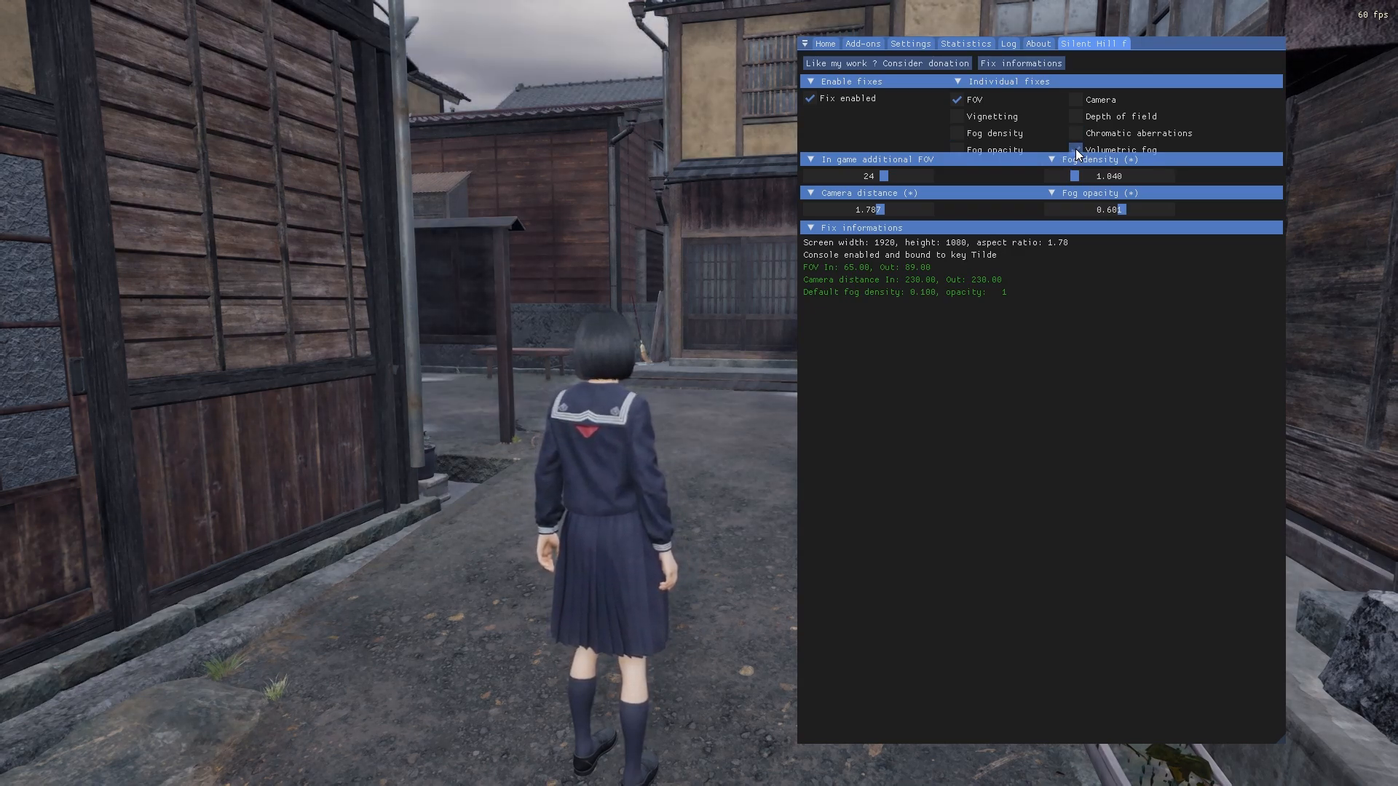
{"action": "left_click", "coordinate": [1076, 151]}
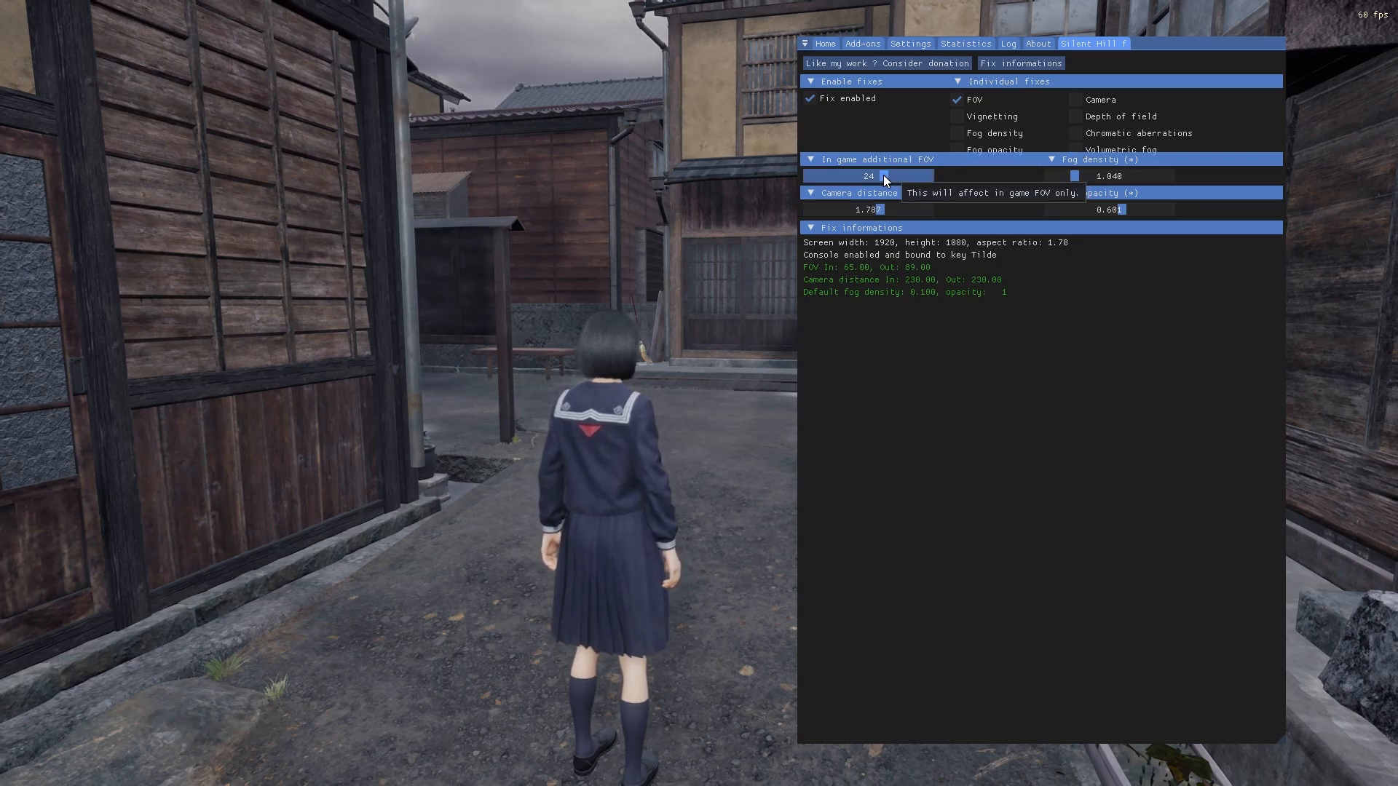
{"action": "left_click_drag", "start_coordinate": [884, 175], "coordinate": [929, 175]}
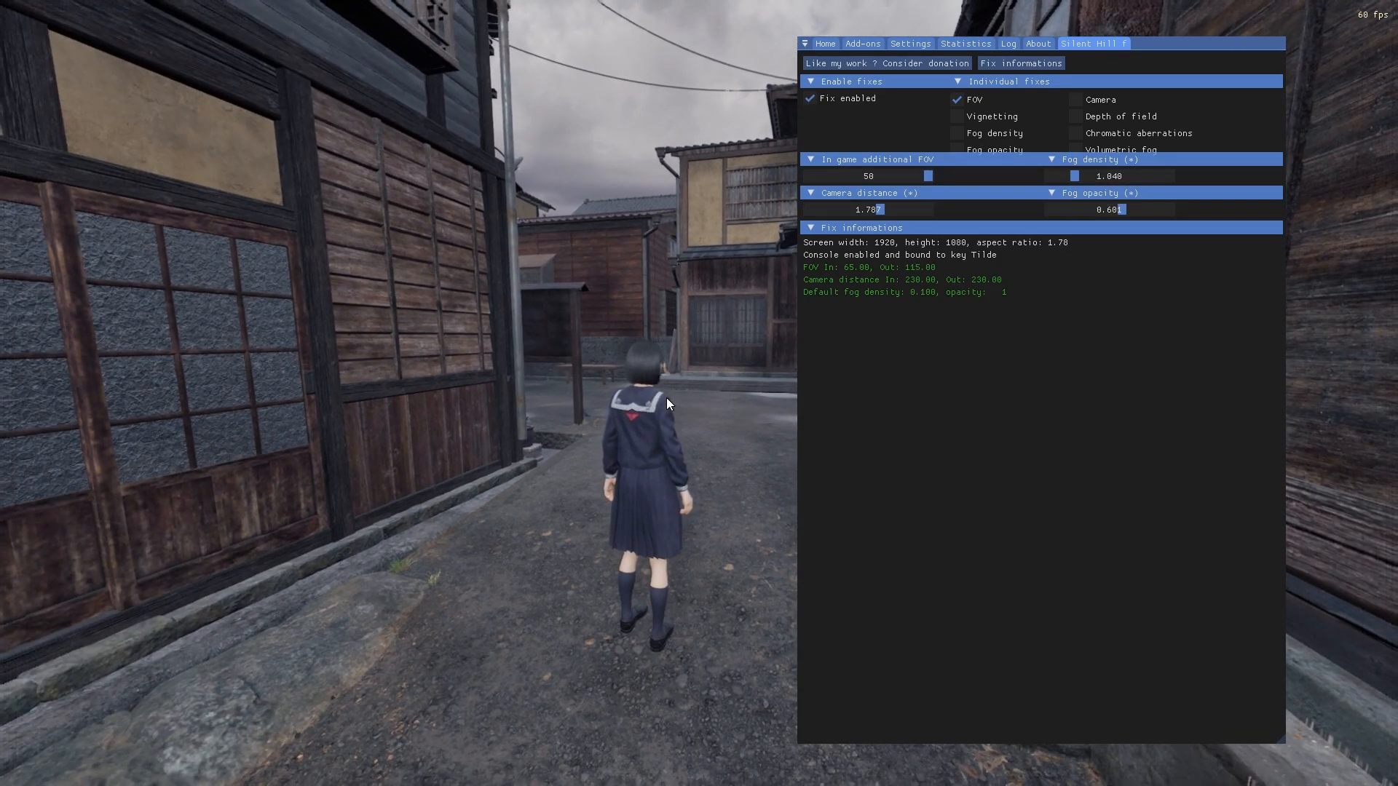